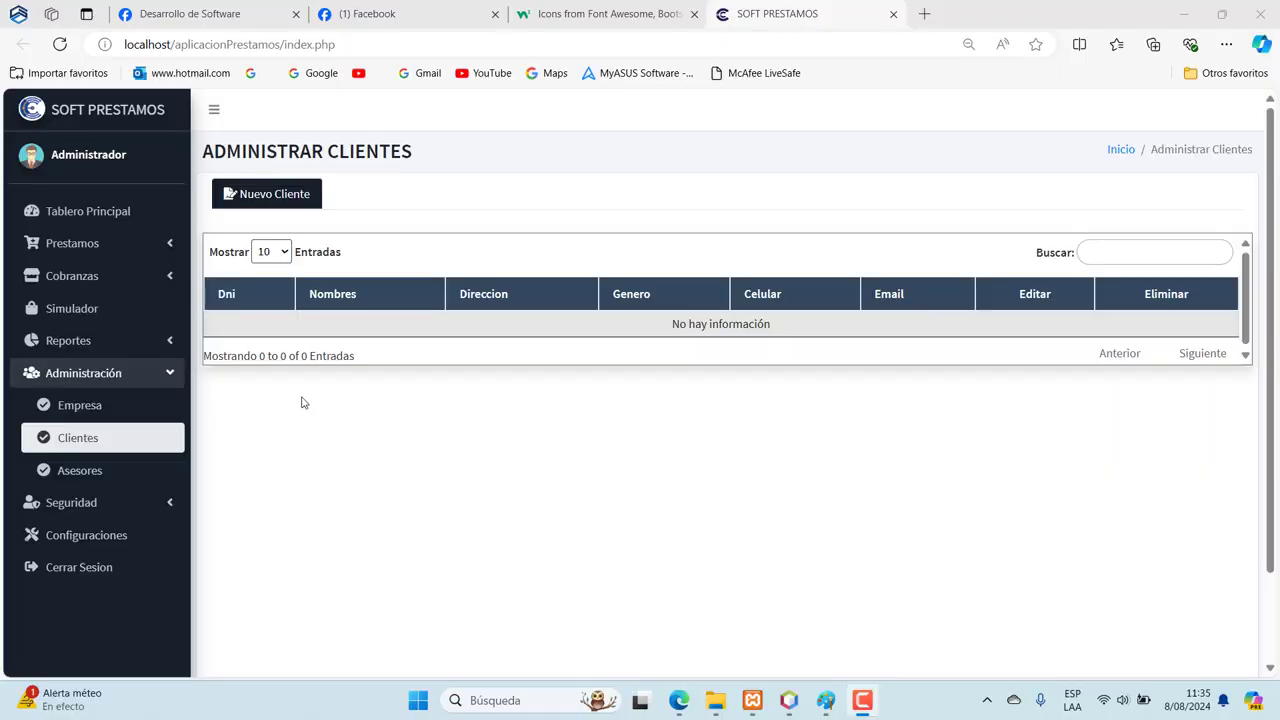
# - Try saving an empty new-client form, discard it, and reopen a blank form
pyautogui.click(276, 194)
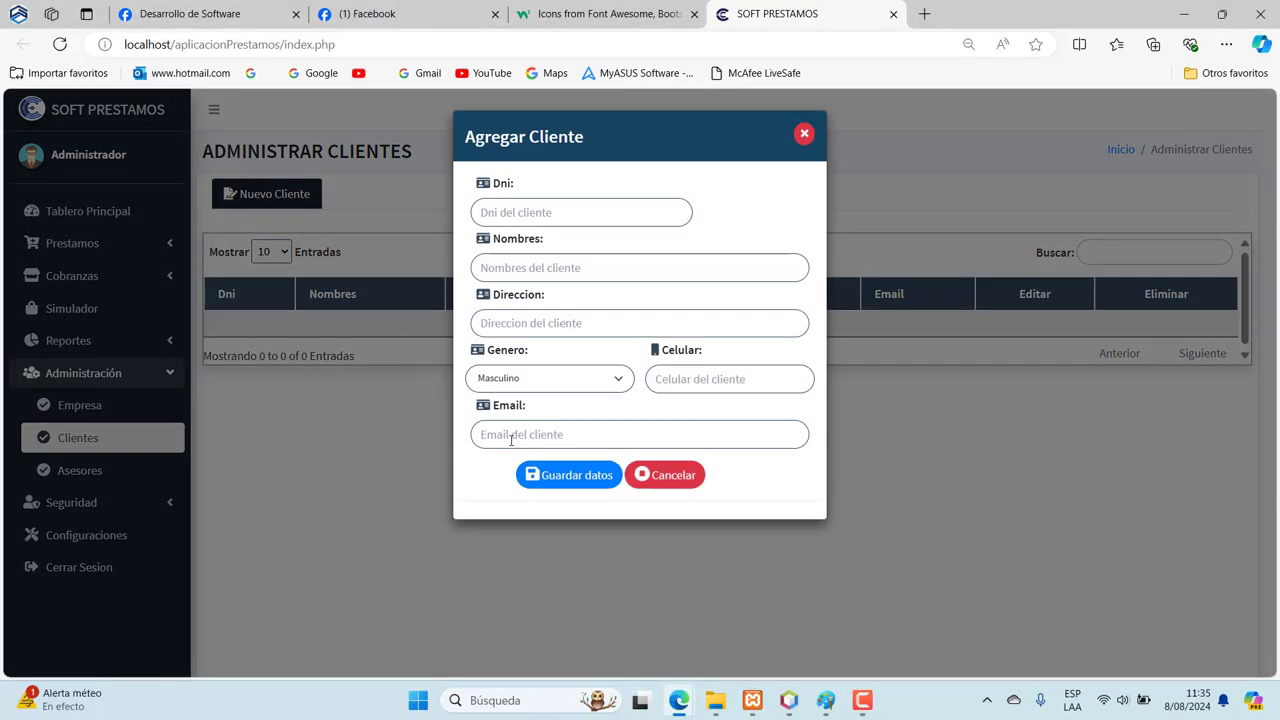
pyautogui.click(545, 475)
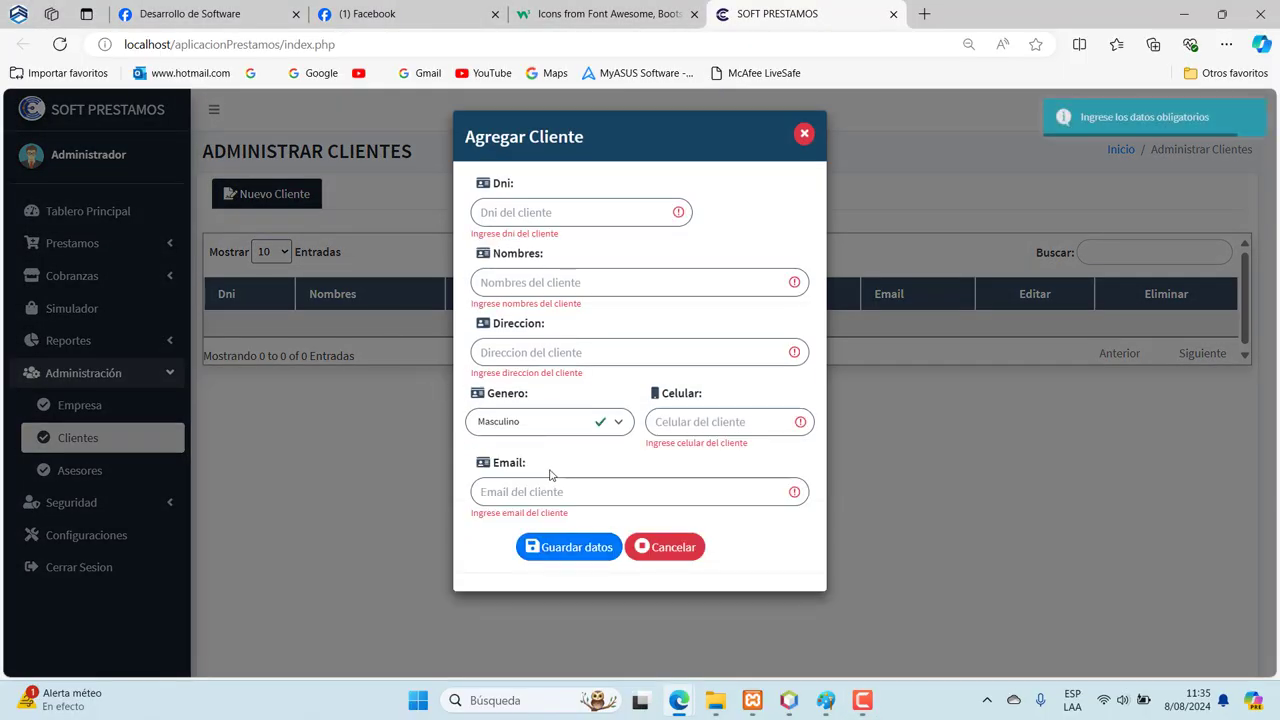
pyautogui.click(668, 546)
pyautogui.click(298, 203)
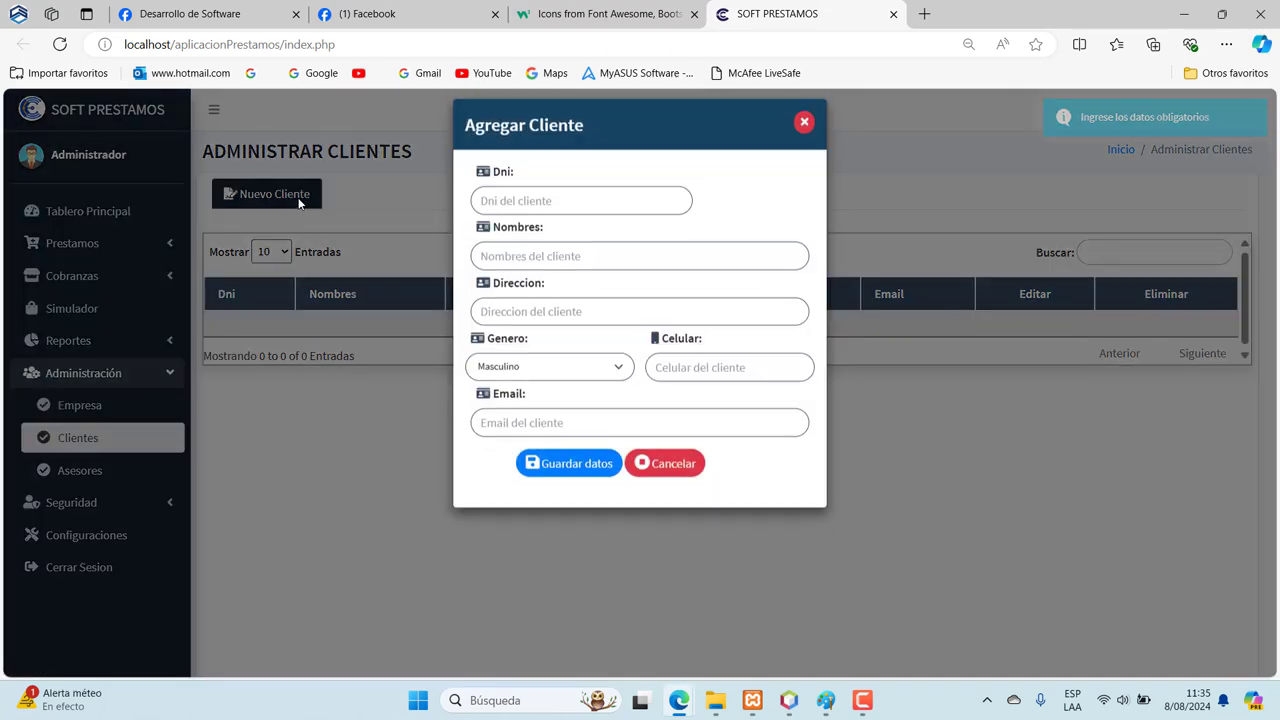
# - Enter the client's ID number, full name and address, and set gender to Femenino
pyautogui.click(533, 211)
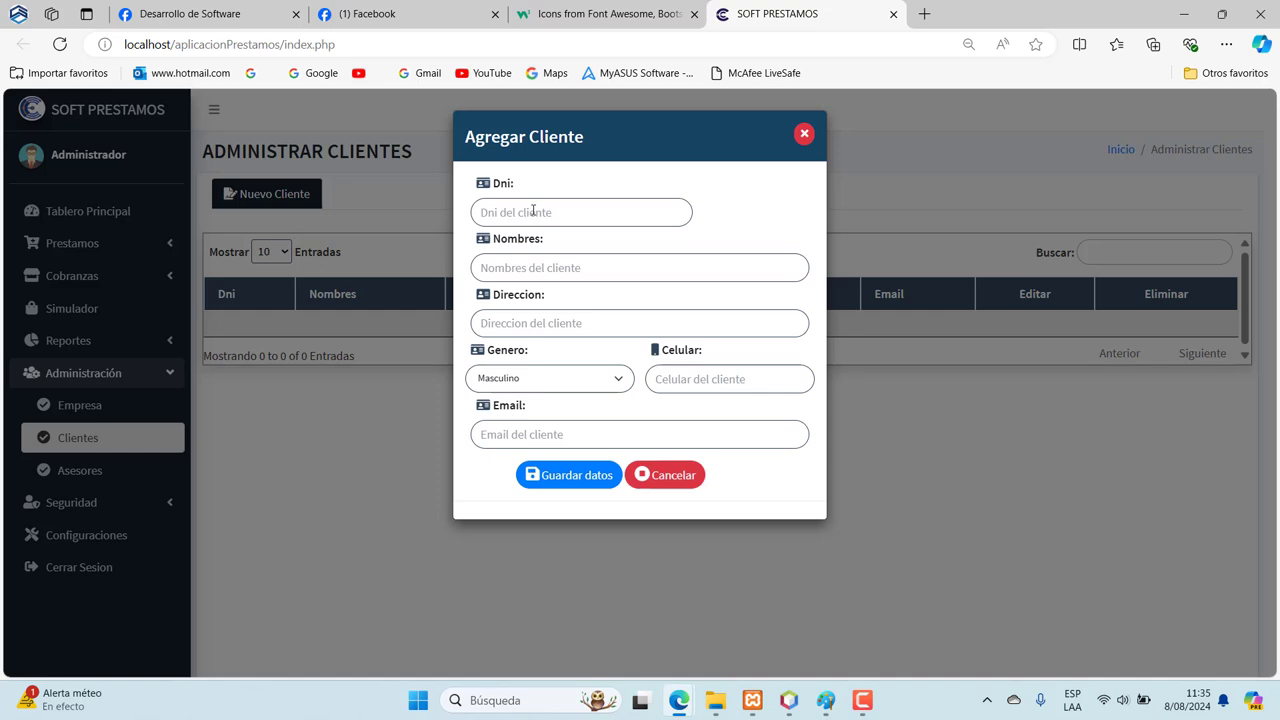
pyautogui.write('1')
pyautogui.write('111111')
pyautogui.write('1')
pyautogui.click(532, 268)
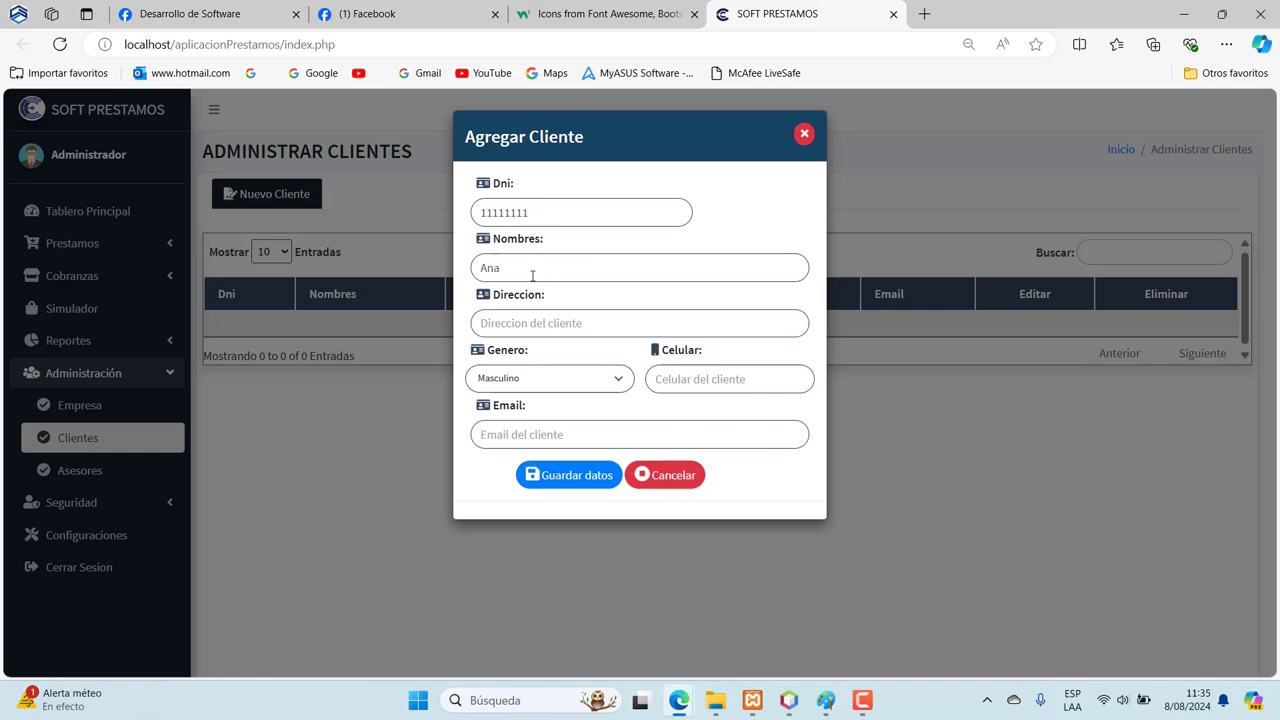
pyautogui.write('Lima 600')
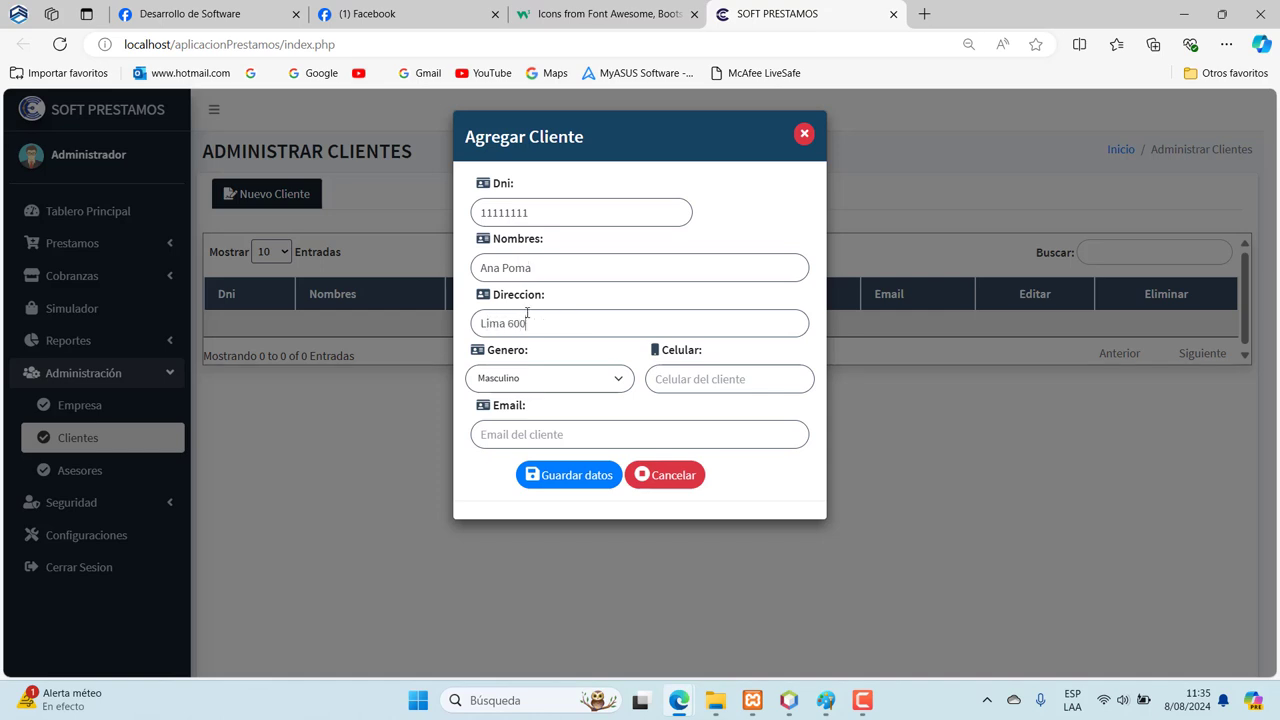
pyautogui.click(614, 383)
pyautogui.click(561, 420)
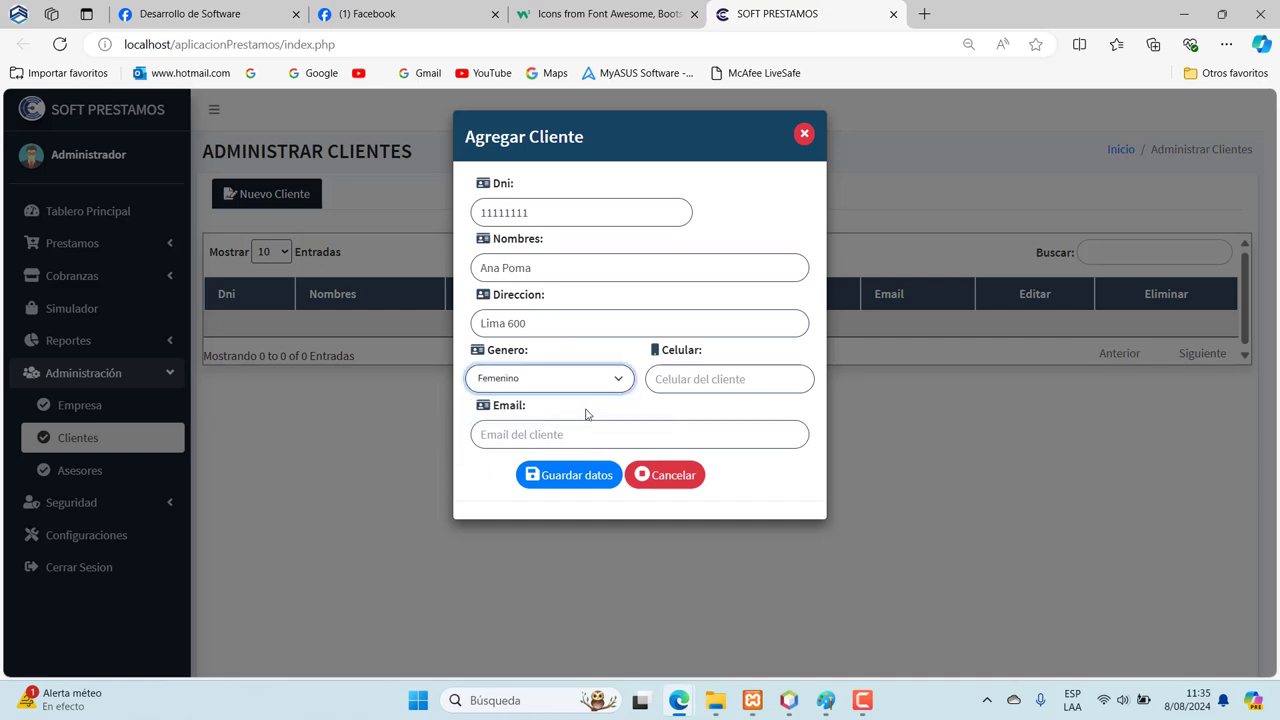
# - Add the client's mobile number and e-mail, then save the record
pyautogui.click(675, 381)
pyautogui.write('555555')
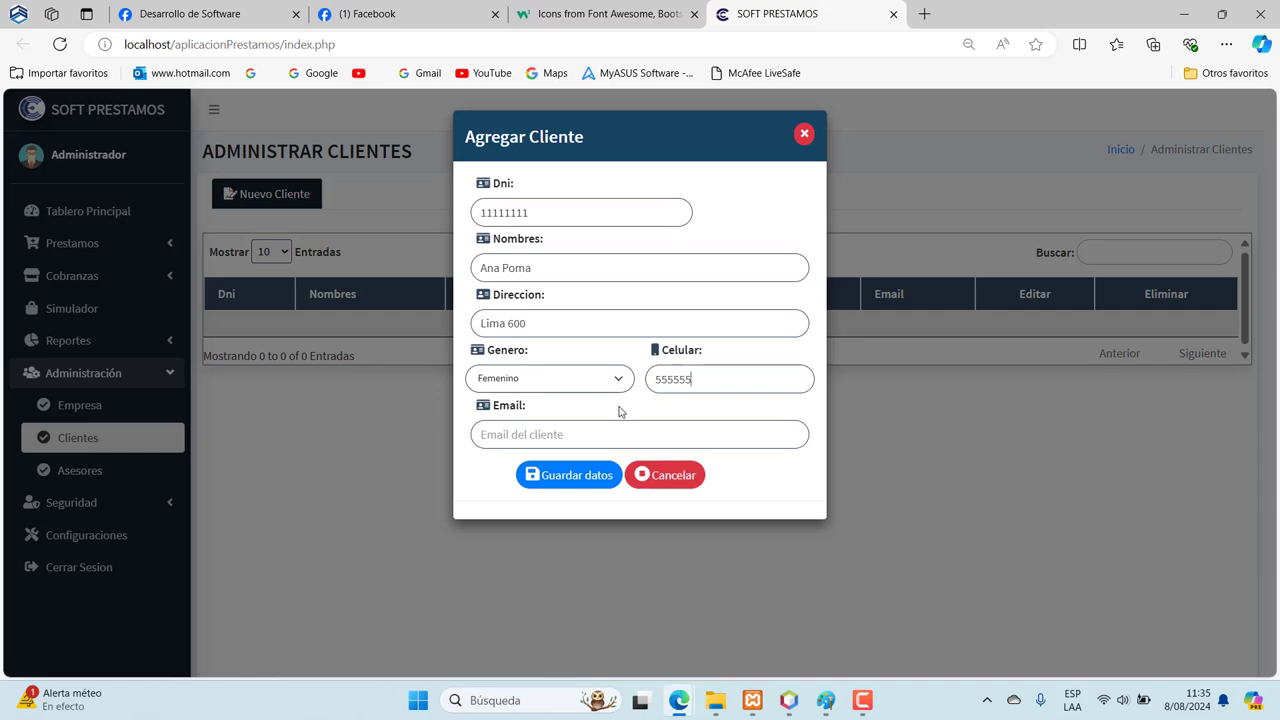
pyautogui.write('555')
pyautogui.click(542, 430)
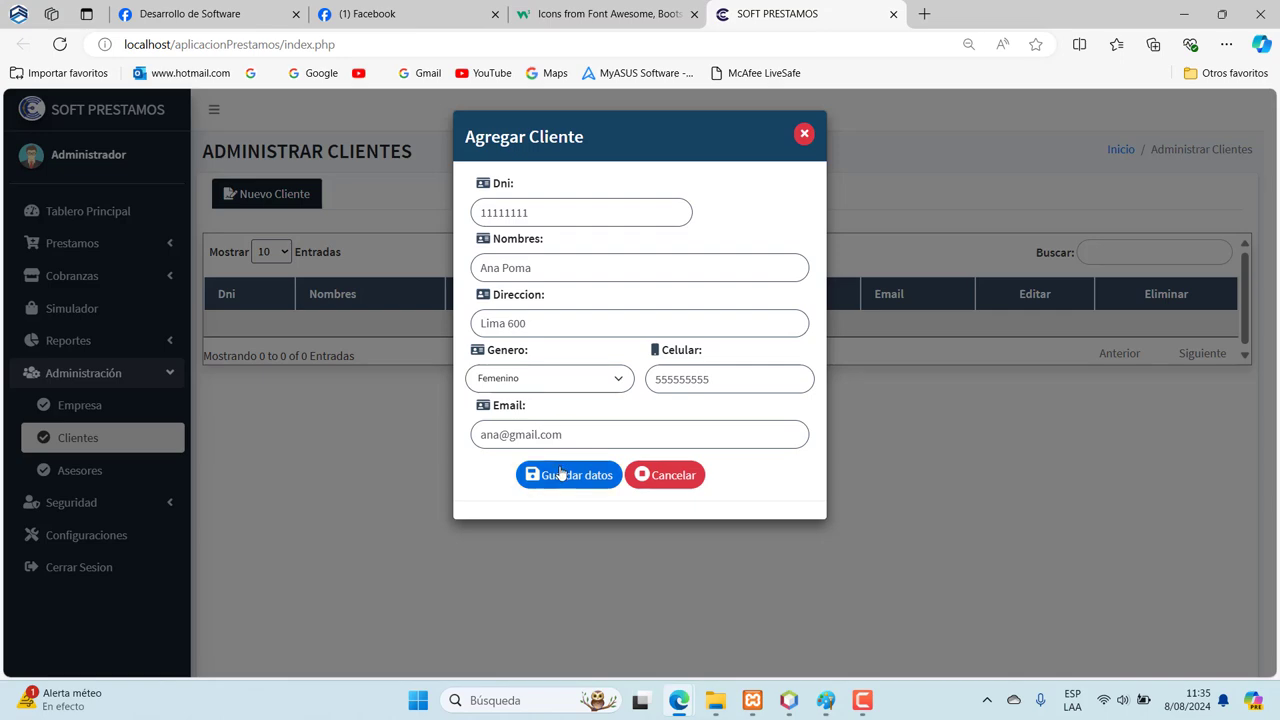
pyautogui.click(585, 474)
pyautogui.click(629, 460)
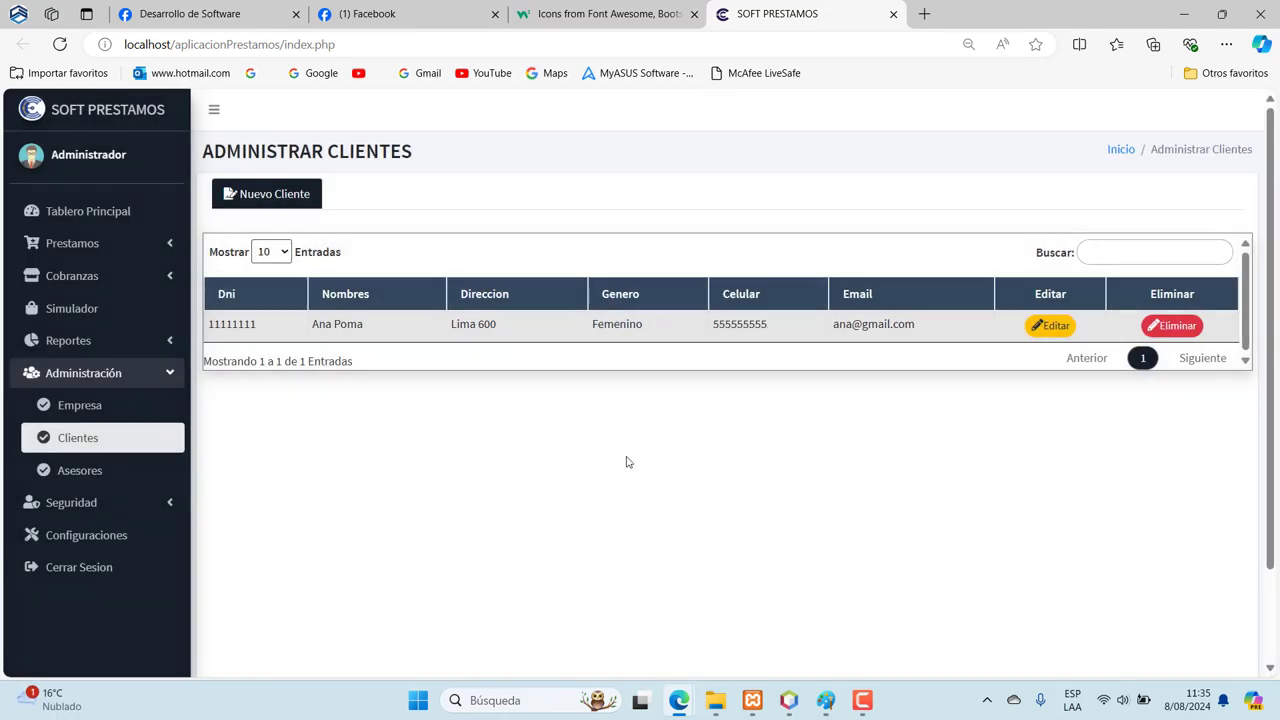
# - Start a new client with ID number, name and address, and gender Masculino
pyautogui.click(287, 199)
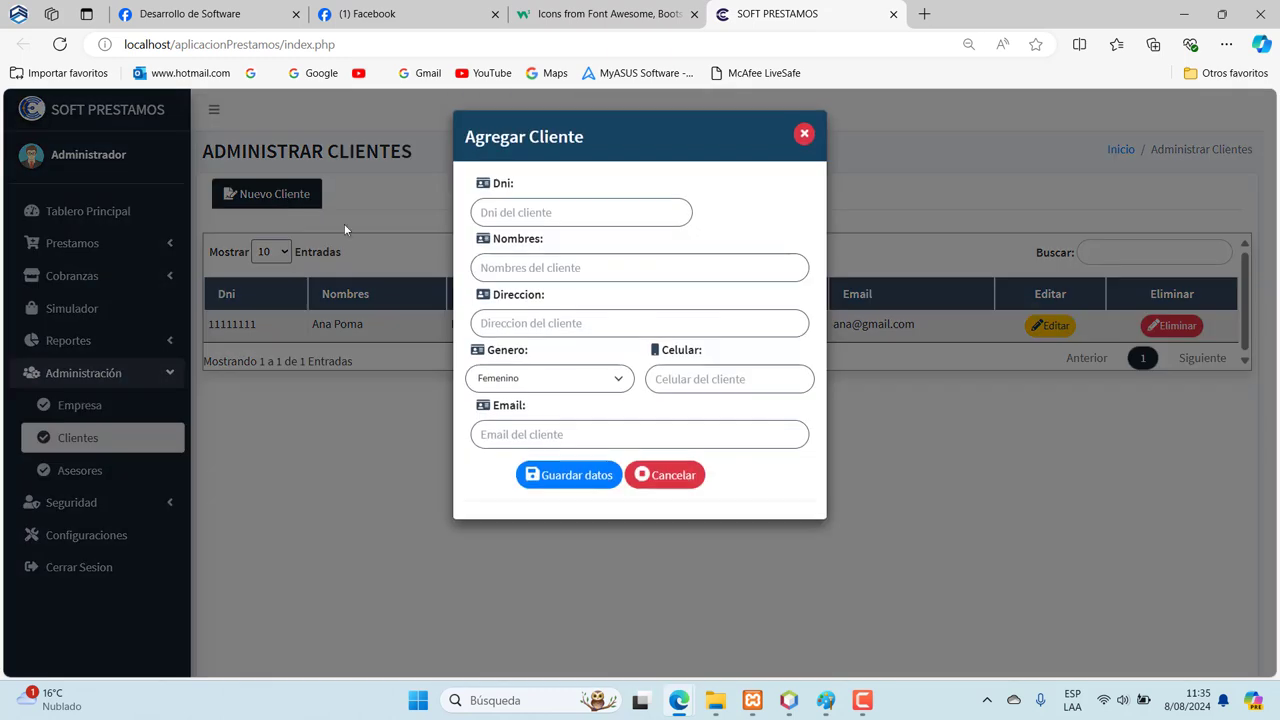
pyautogui.write('22')
pyautogui.write('22222')
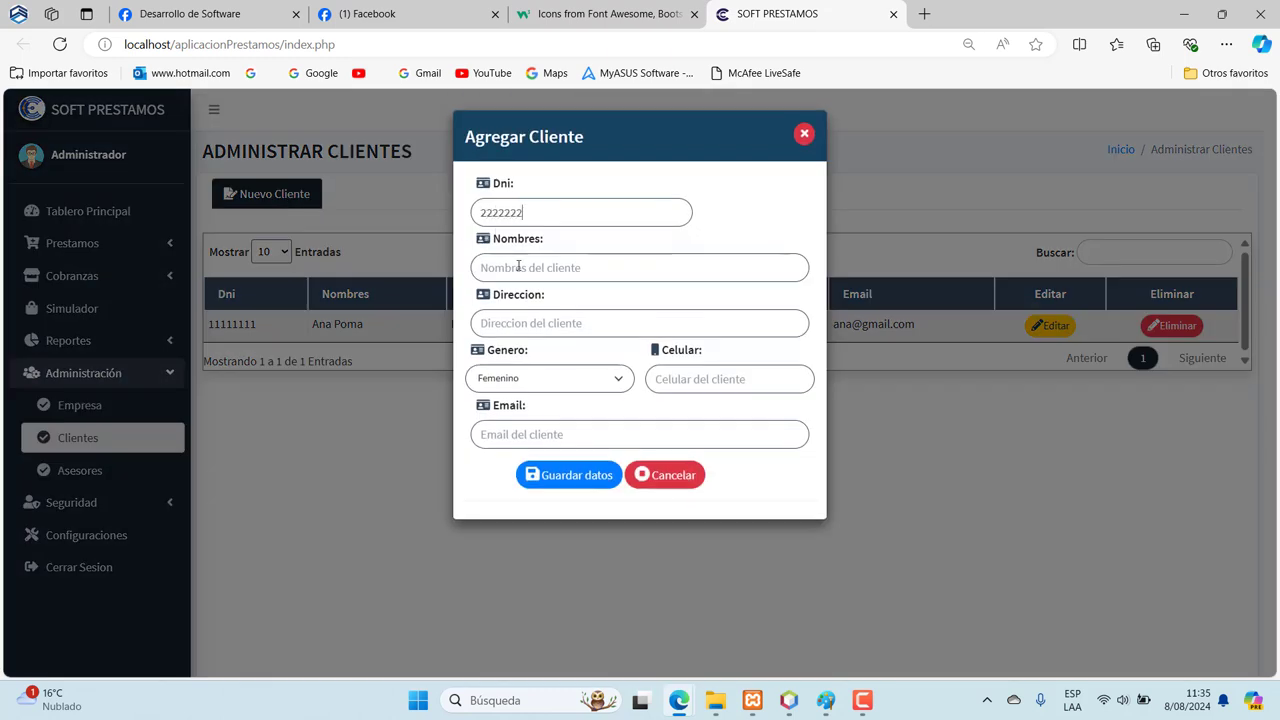
pyautogui.click(517, 266)
pyautogui.write('Pedro')
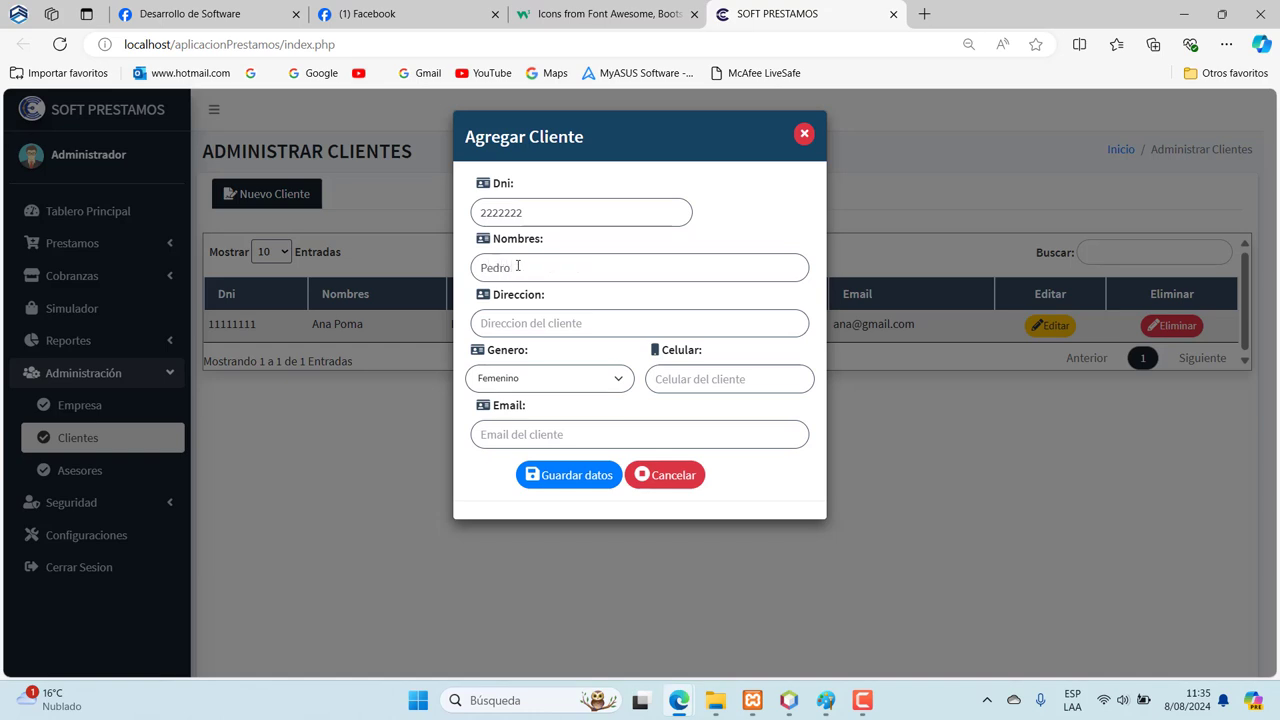
pyautogui.write('pez')
pyautogui.write('Ica')
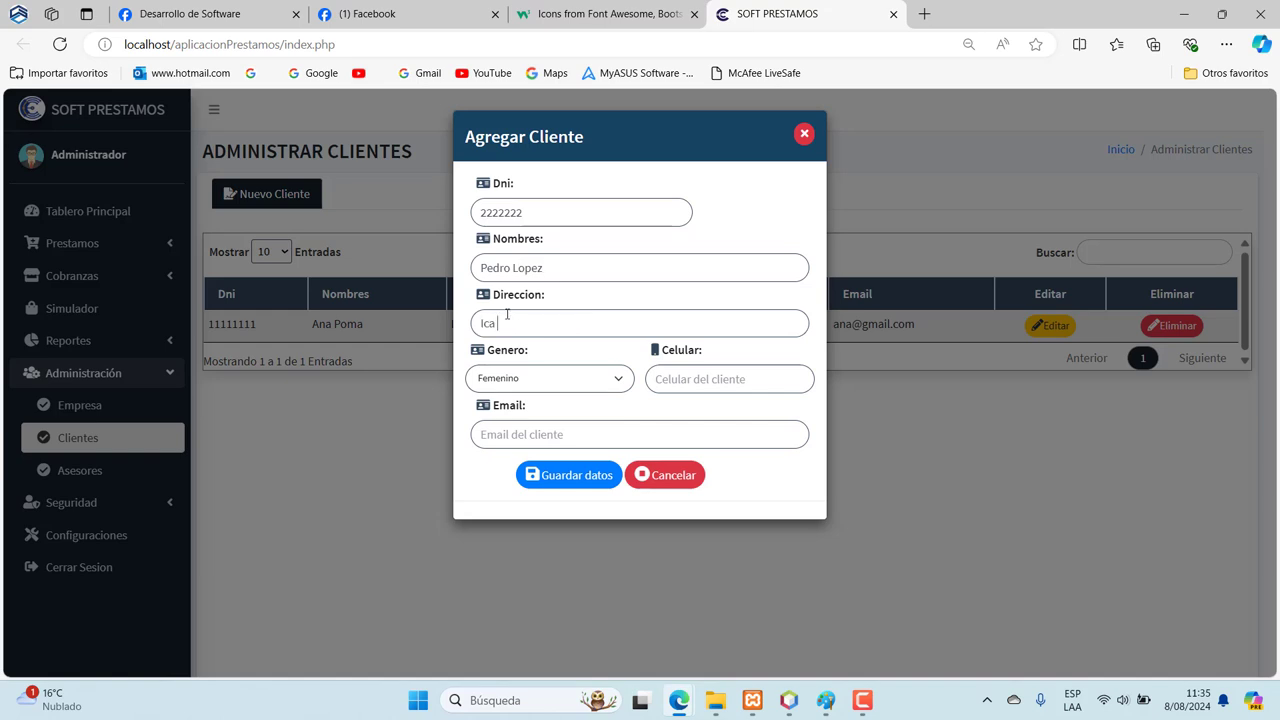
pyautogui.write(' 444444')
pyautogui.click(613, 380)
pyautogui.click(565, 403)
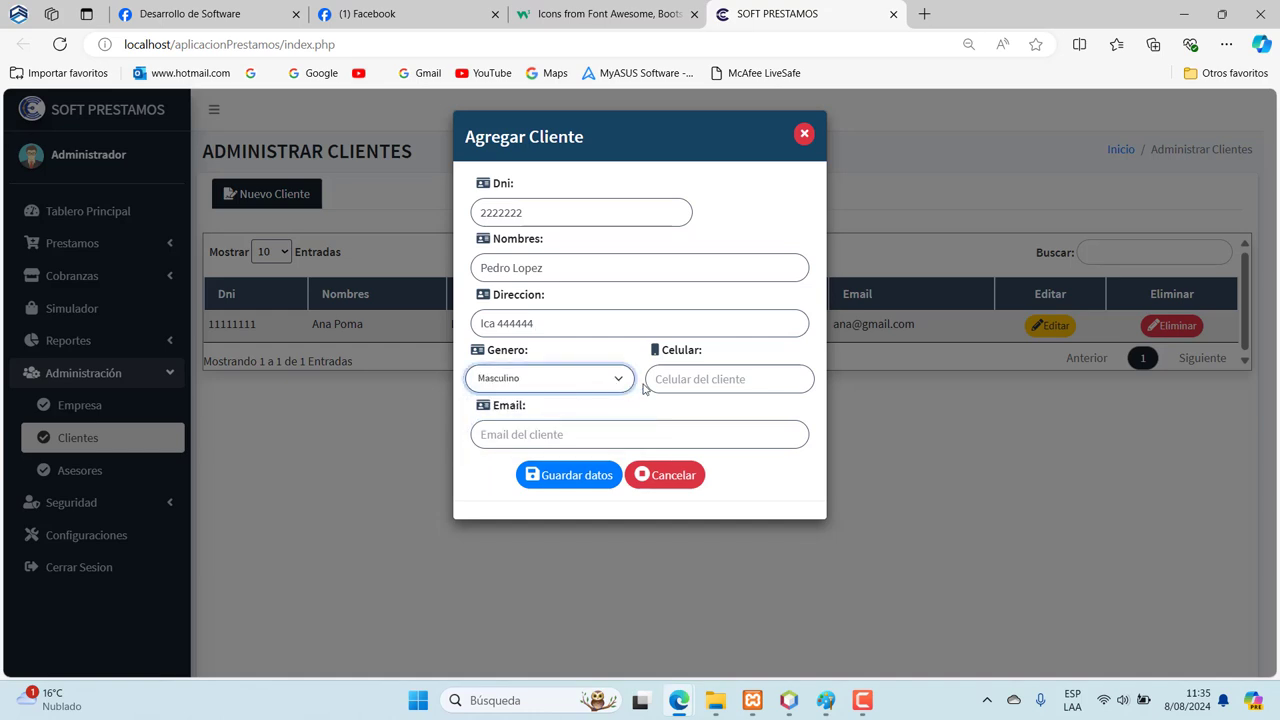
# - Fill in the mobile number and a corrected e-mail, then save the second client
pyautogui.click(654, 380)
pyautogui.write('55678')
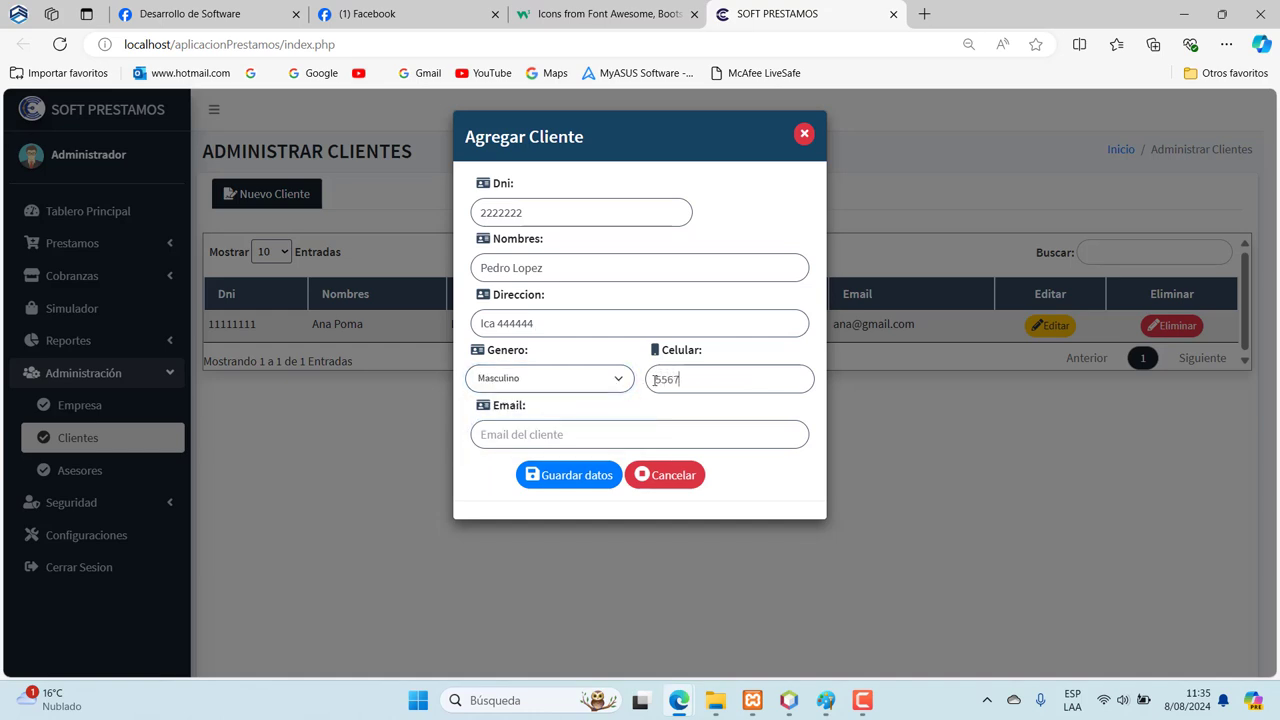
pyautogui.write('999')
pyautogui.click(530, 434)
pyautogui.write('pedro')
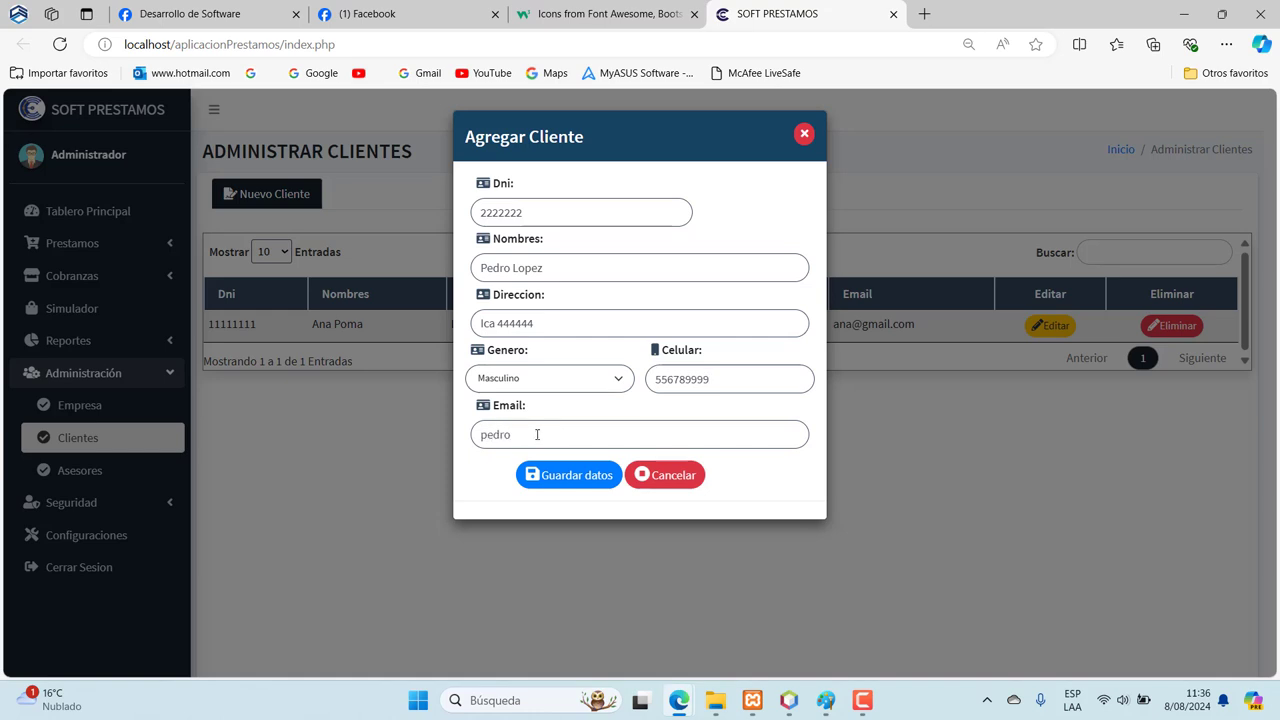
pyautogui.write('@gm')
pyautogui.press('BackSpace')
pyautogui.write('com')
pyautogui.click(566, 474)
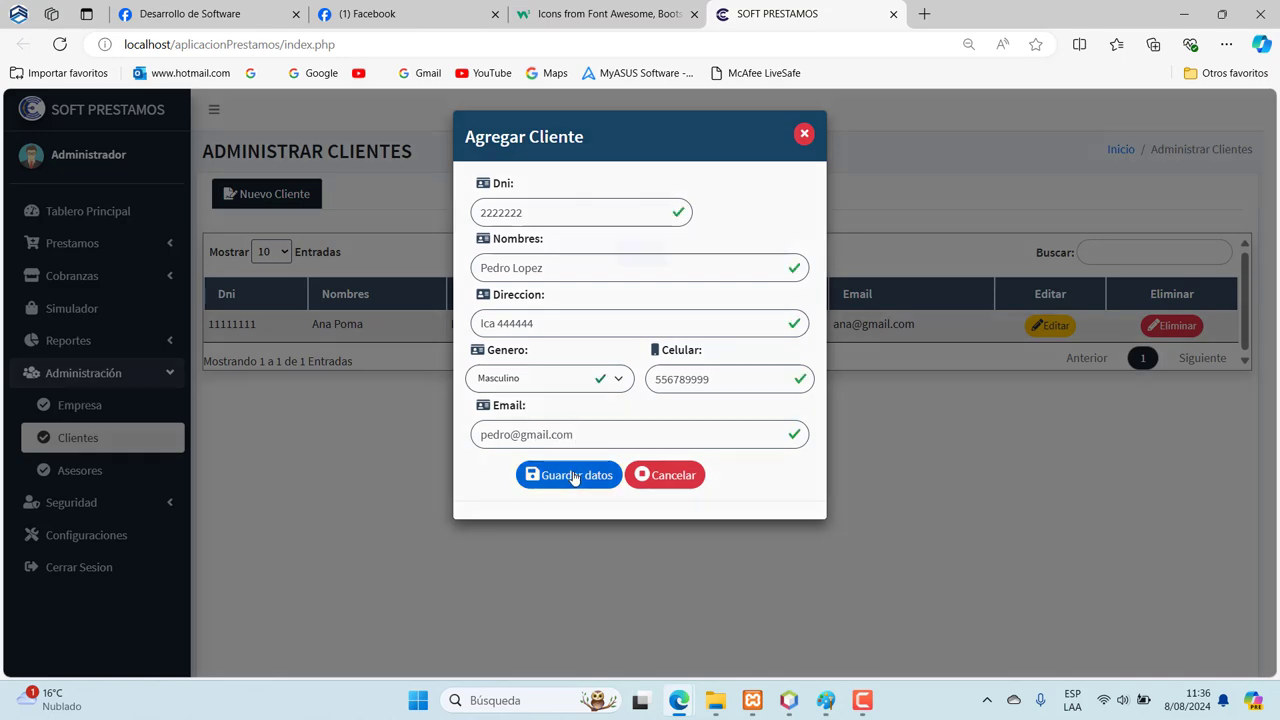
pyautogui.click(634, 462)
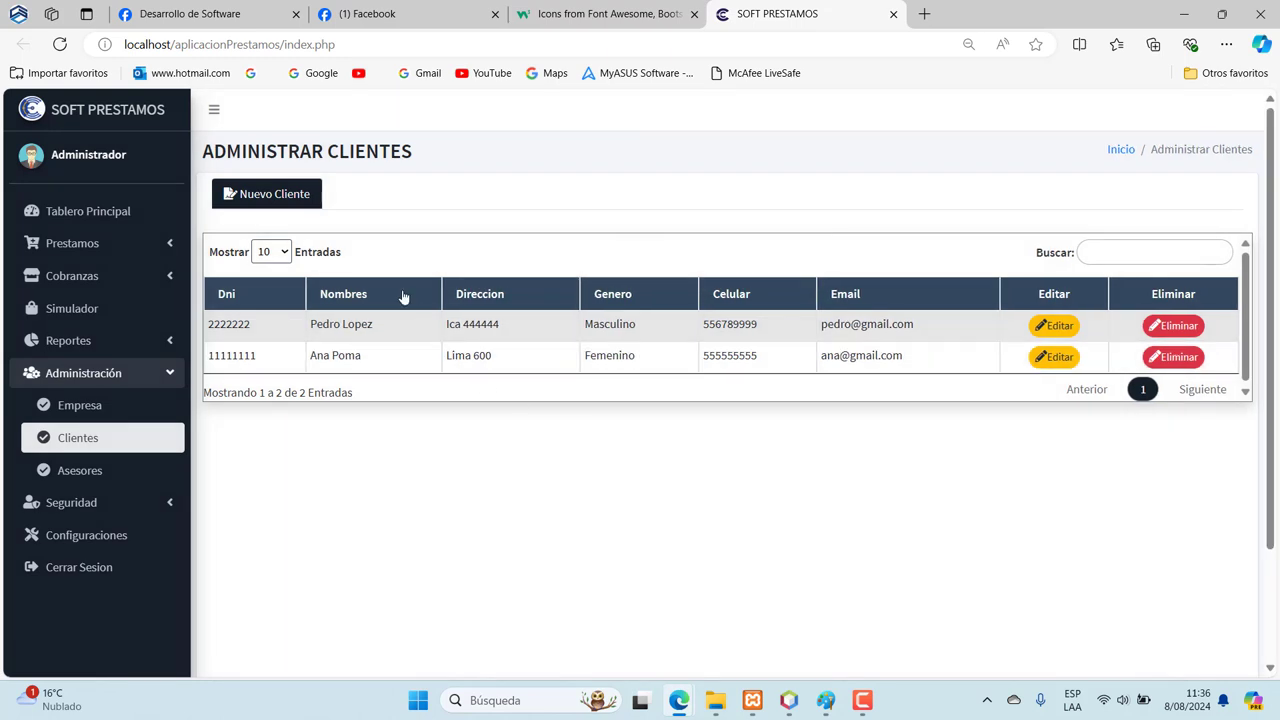
# - Enter the third client's ID, name, address, Femenino gender, mobile and e-mail, then save
pyautogui.click(286, 196)
pyautogui.click(513, 218)
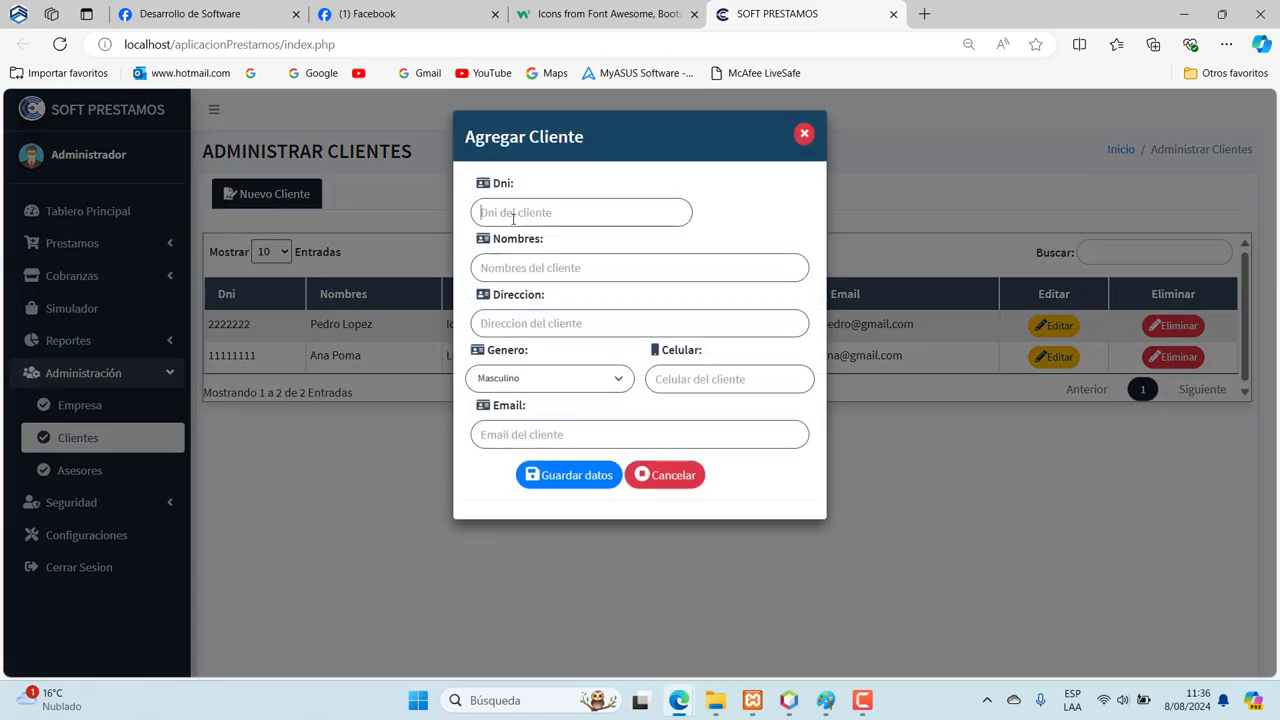
pyautogui.write('3333333')
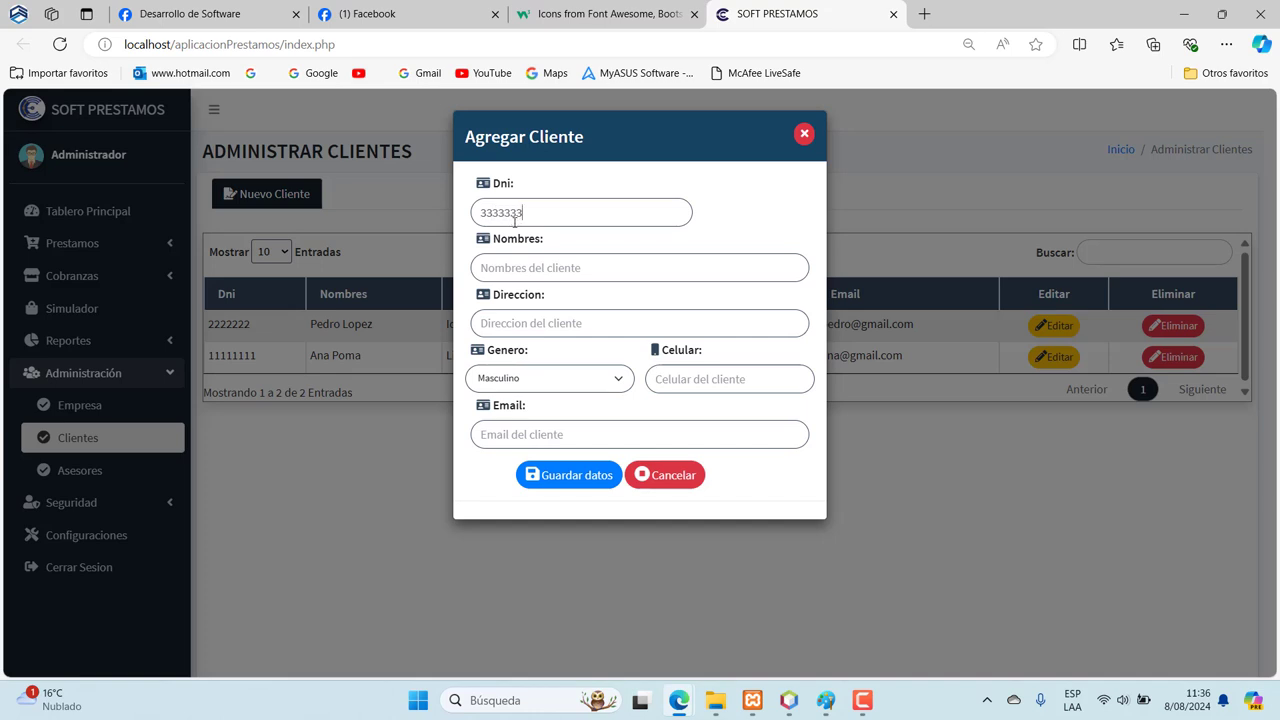
pyautogui.write('rosa')
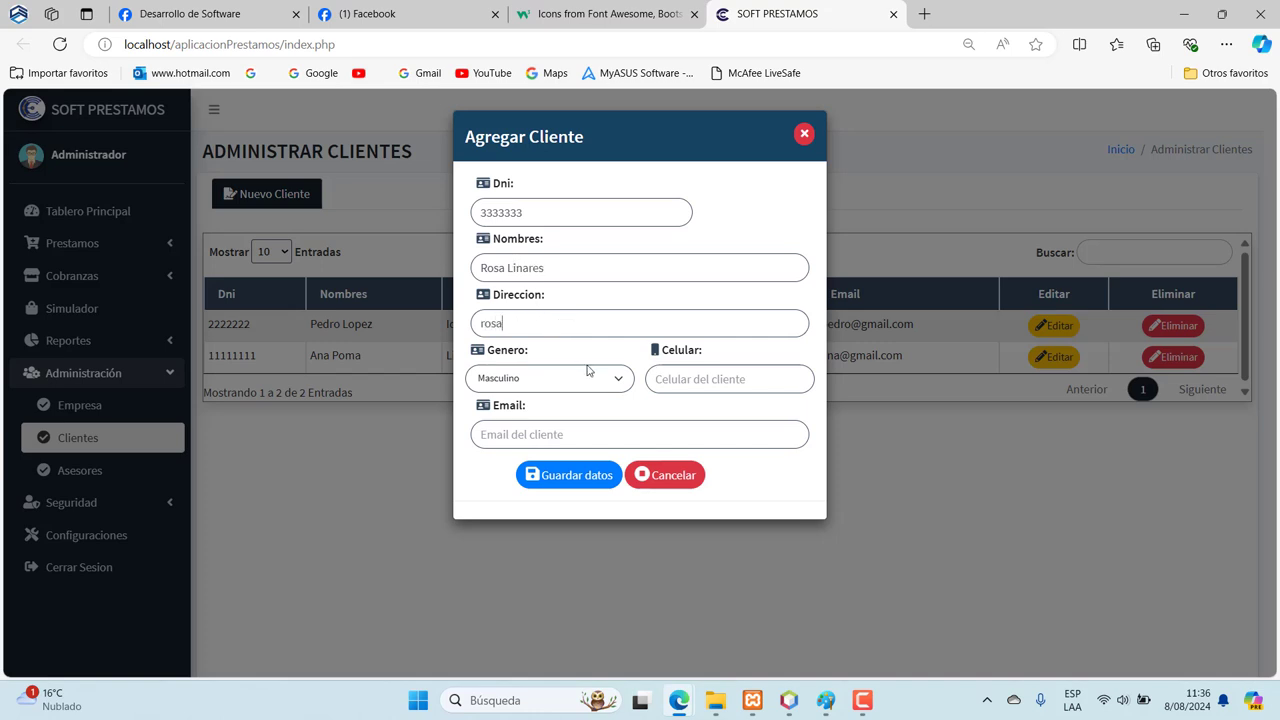
pyautogui.click(589, 371)
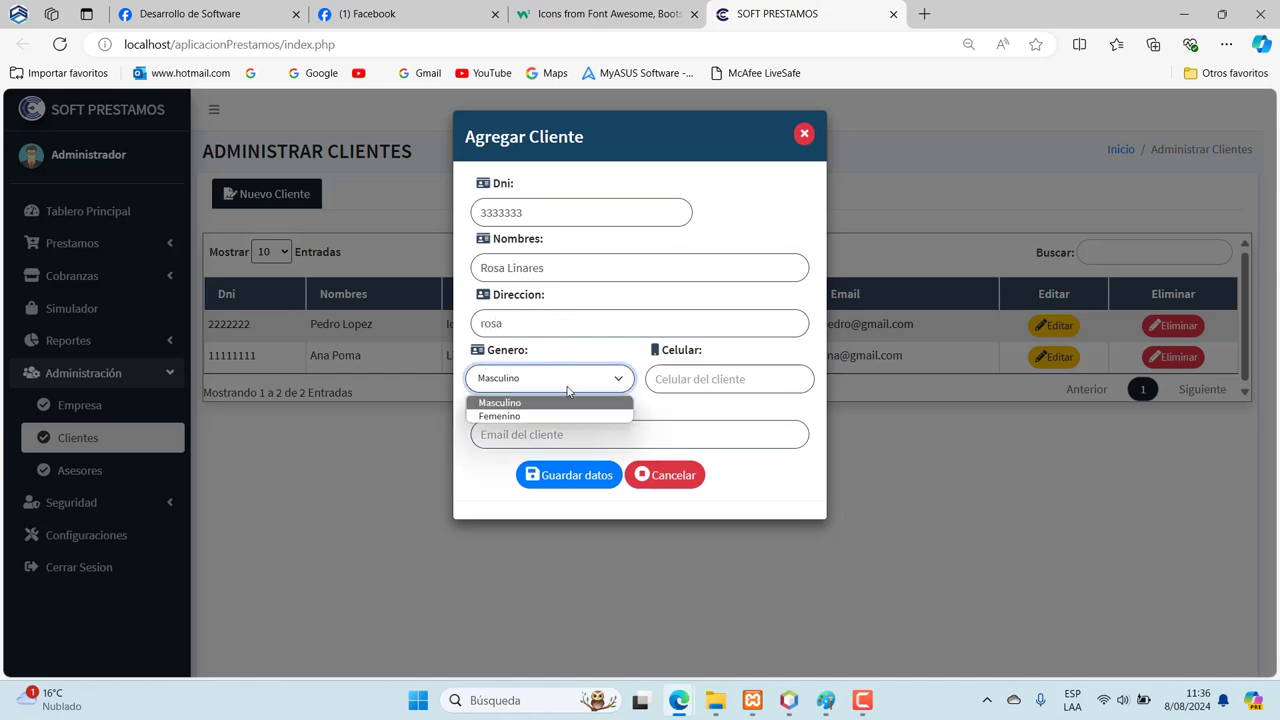
pyautogui.click(549, 415)
pyautogui.click(660, 379)
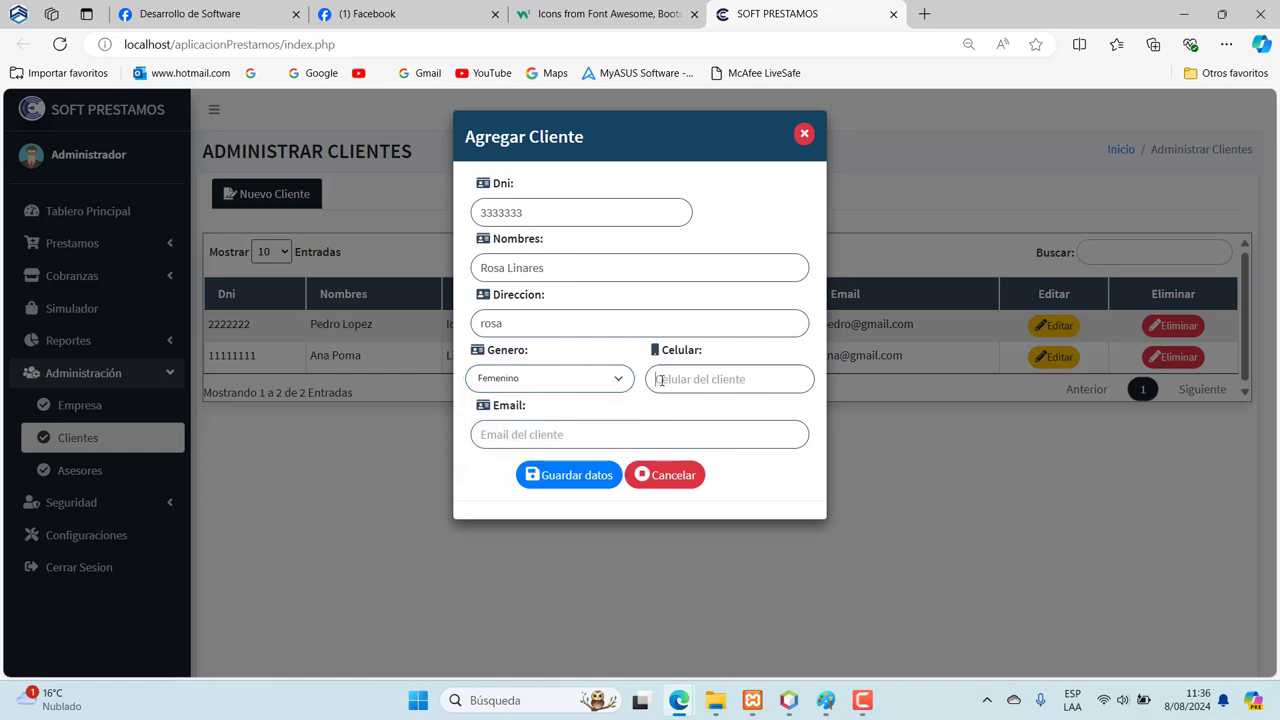
pyautogui.write('45678')
pyautogui.write('99')
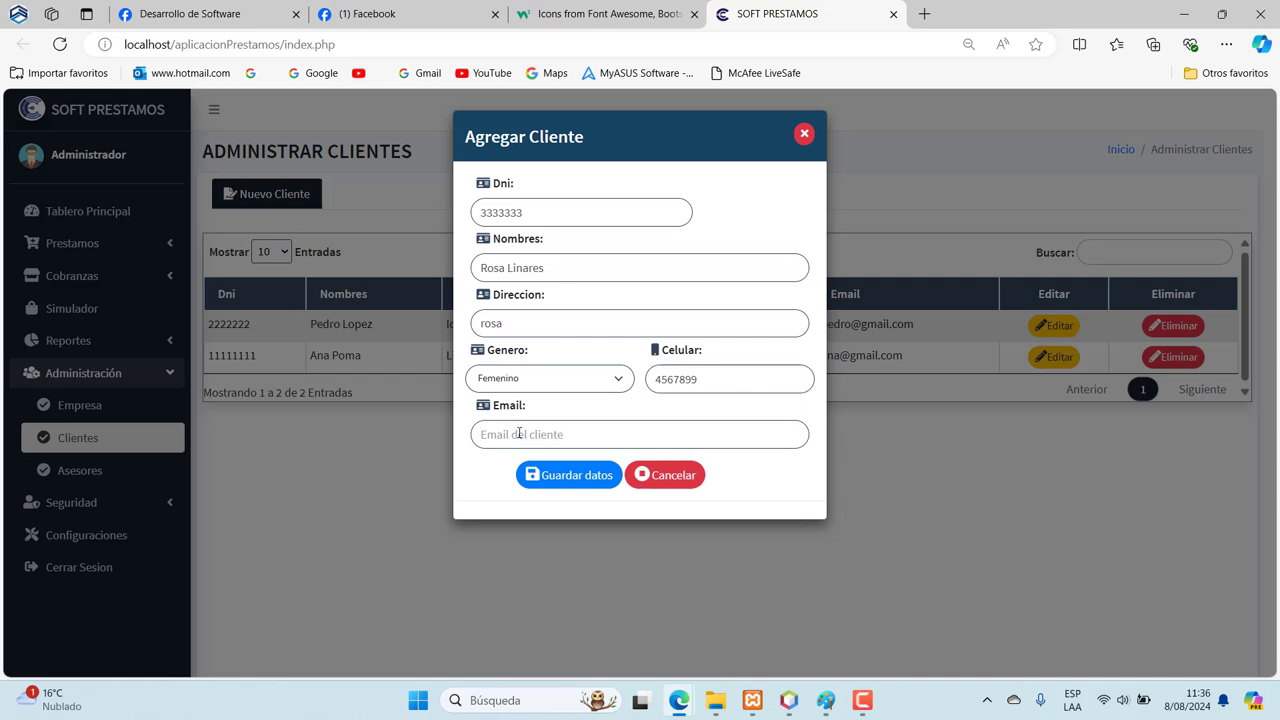
pyautogui.click(519, 433)
pyautogui.click(557, 472)
pyautogui.click(625, 457)
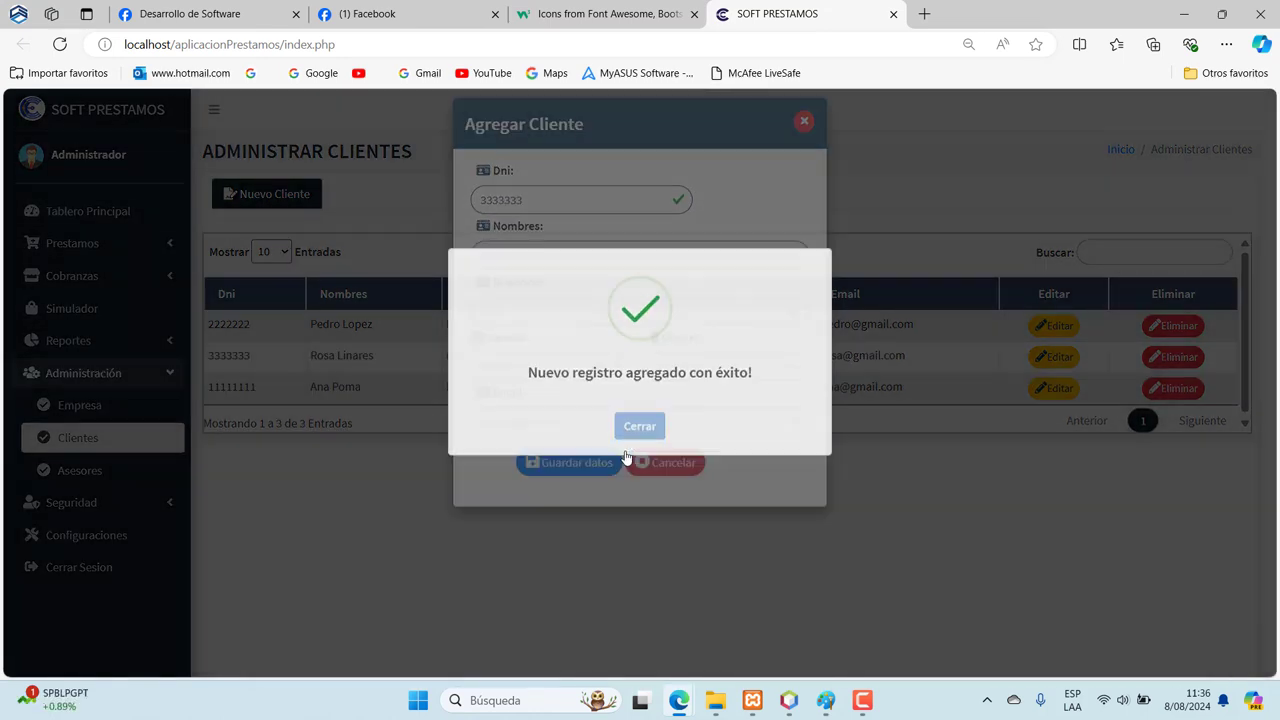
# - Start a fourth client with ID number, name, address and gender Masculino
pyautogui.click(312, 198)
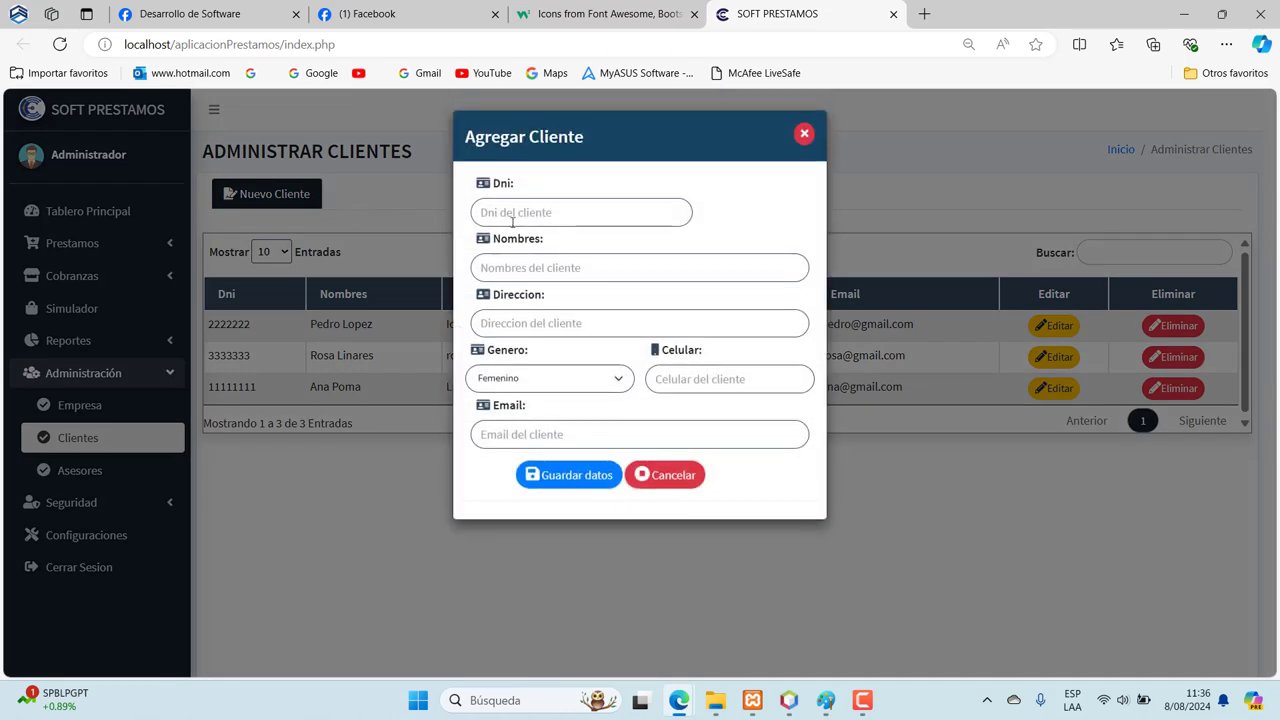
pyautogui.click(514, 213)
pyautogui.write('4')
pyautogui.write('444444')
pyautogui.click(521, 270)
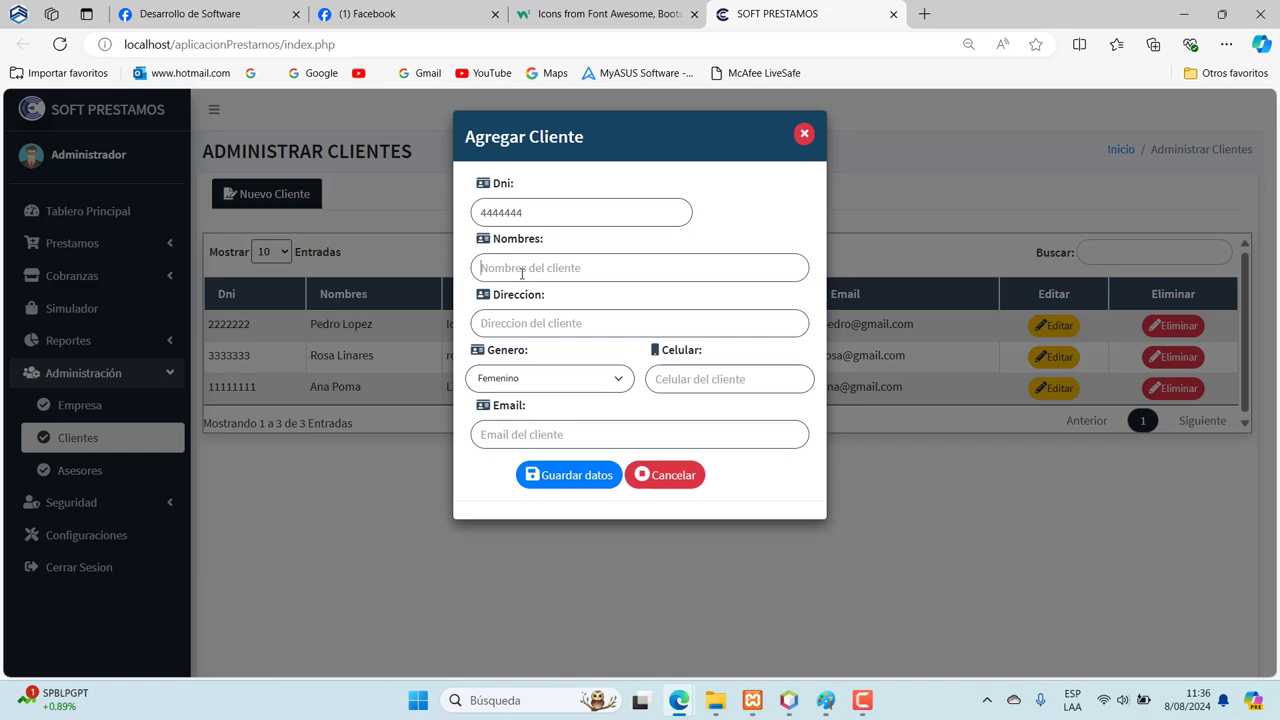
pyautogui.write('Junin')
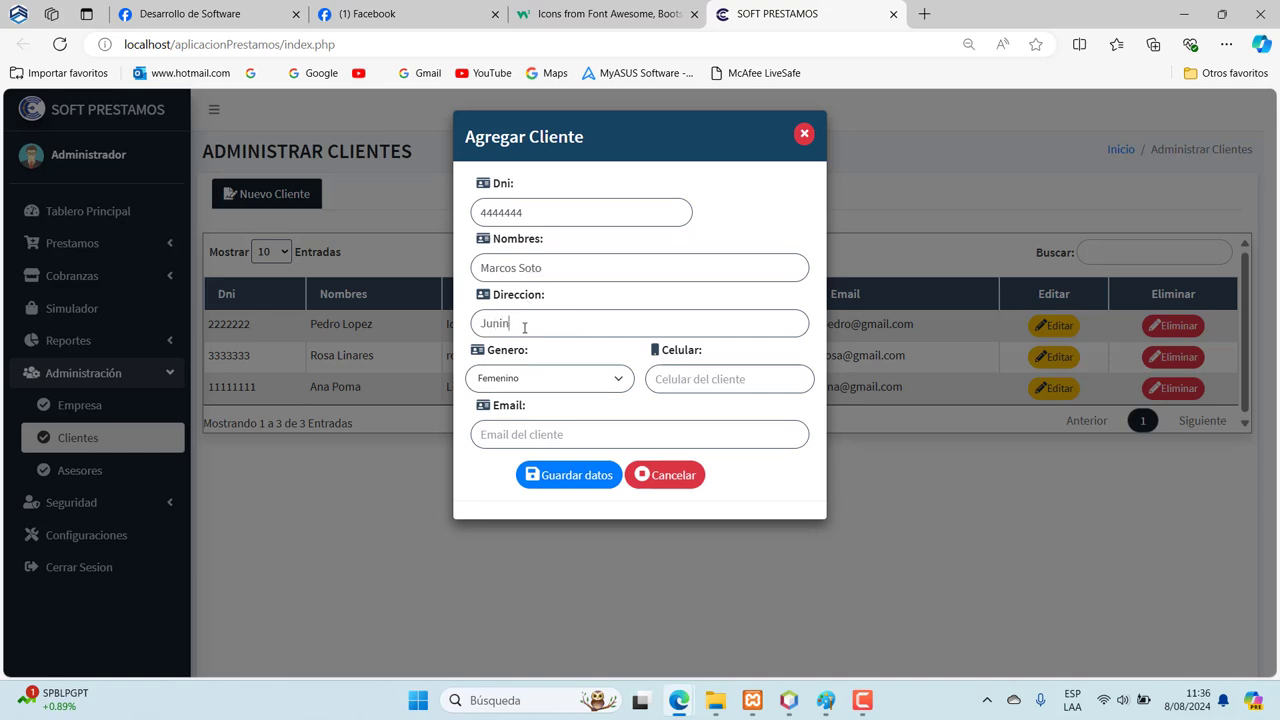
pyautogui.write(' 6060')
pyautogui.click(548, 378)
pyautogui.click(528, 402)
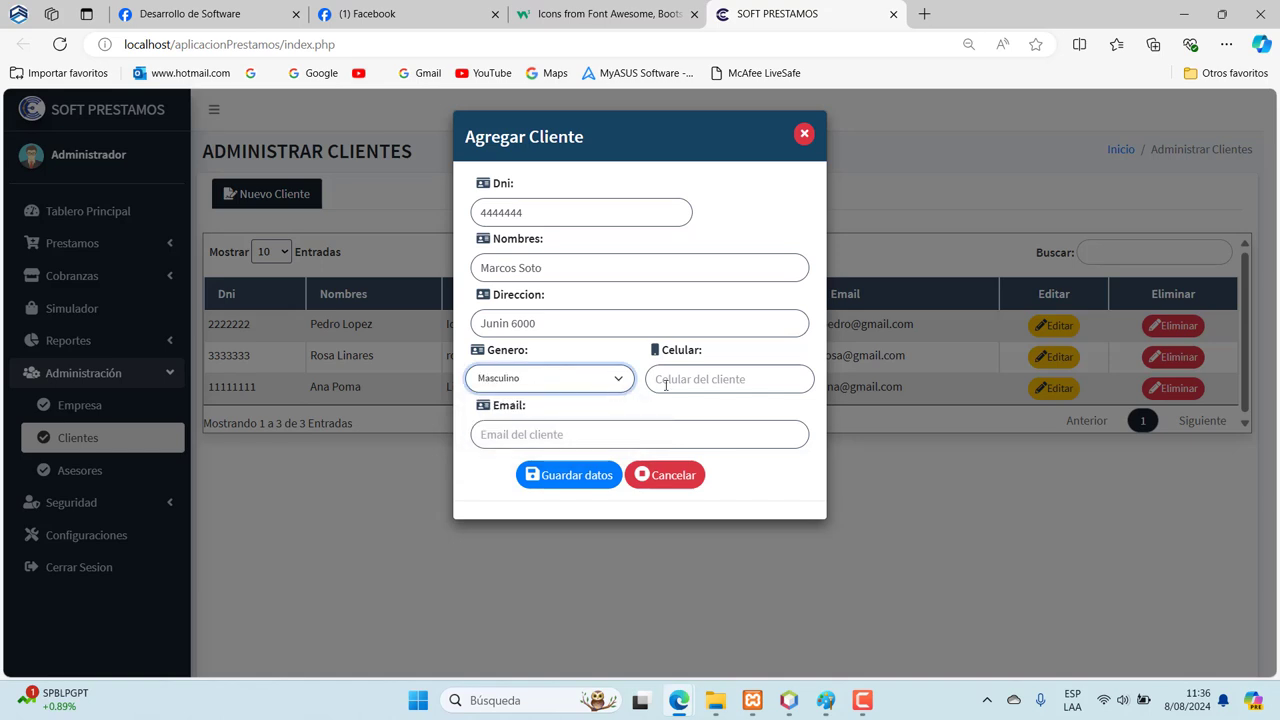
# - Add the fourth client's phone number and e-mail, then save the record
pyautogui.click(662, 380)
pyautogui.write('96666')
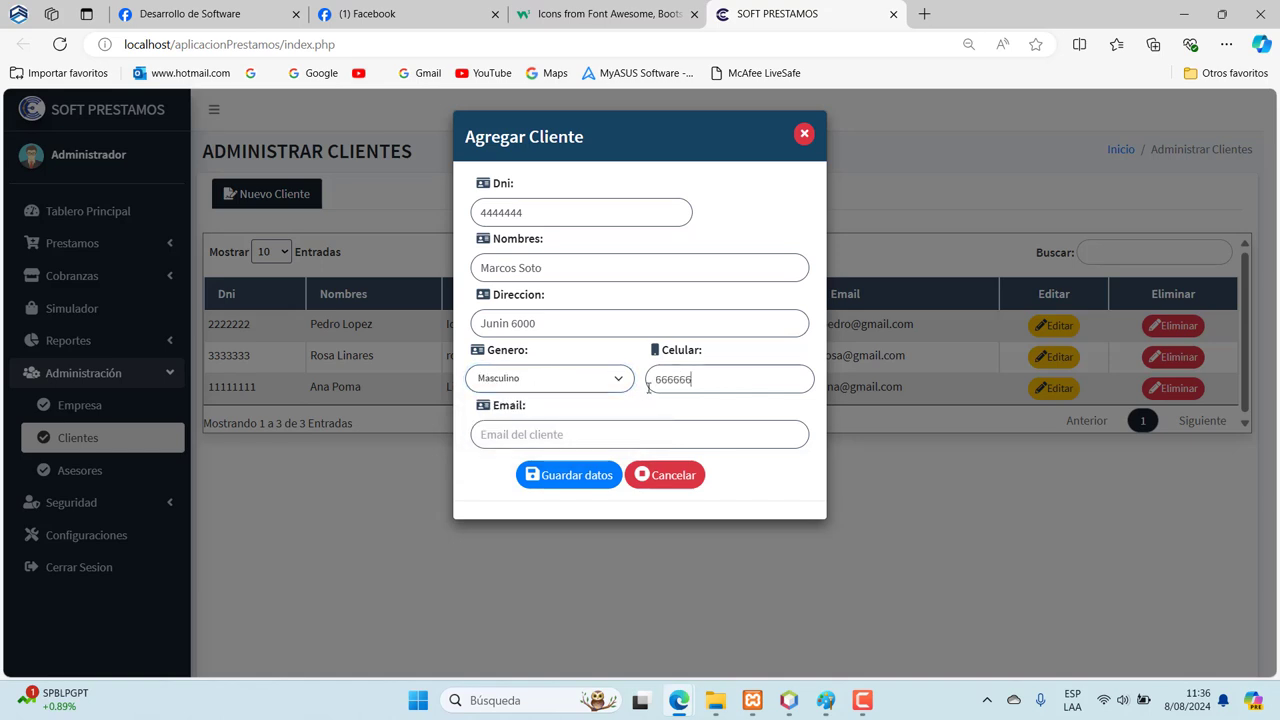
pyautogui.write('6666')
pyautogui.click(536, 426)
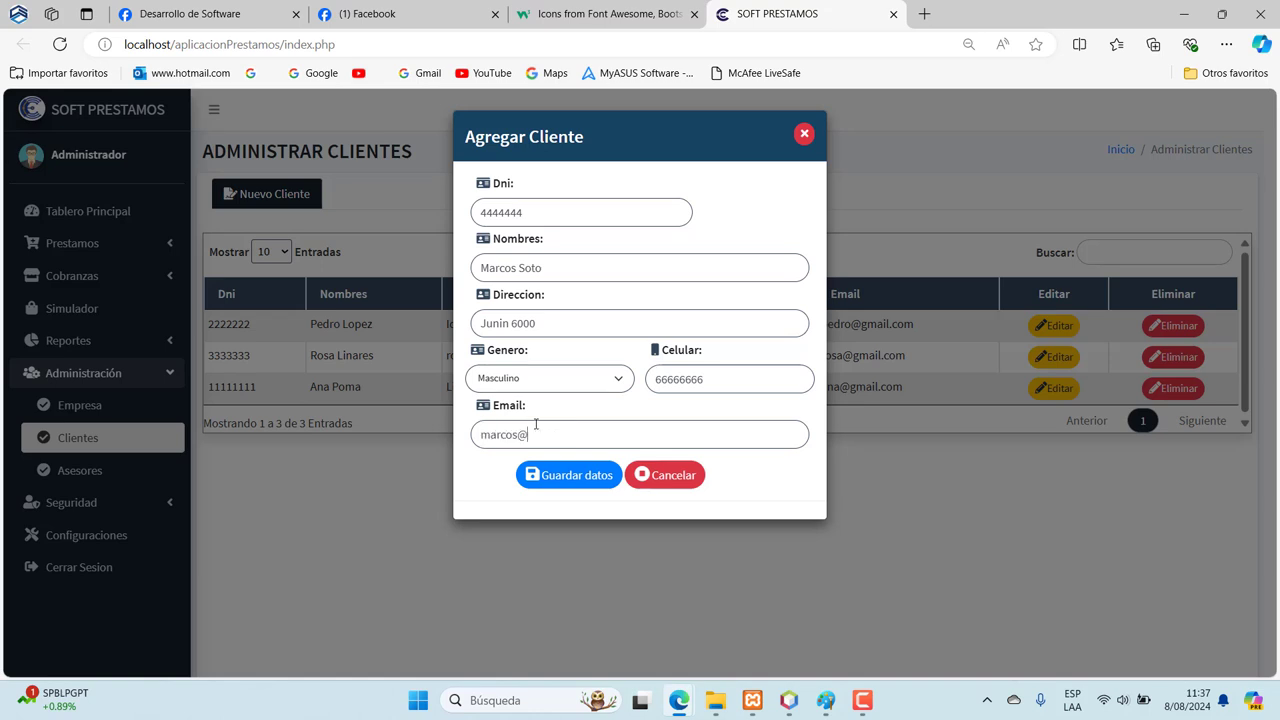
pyautogui.click(554, 462)
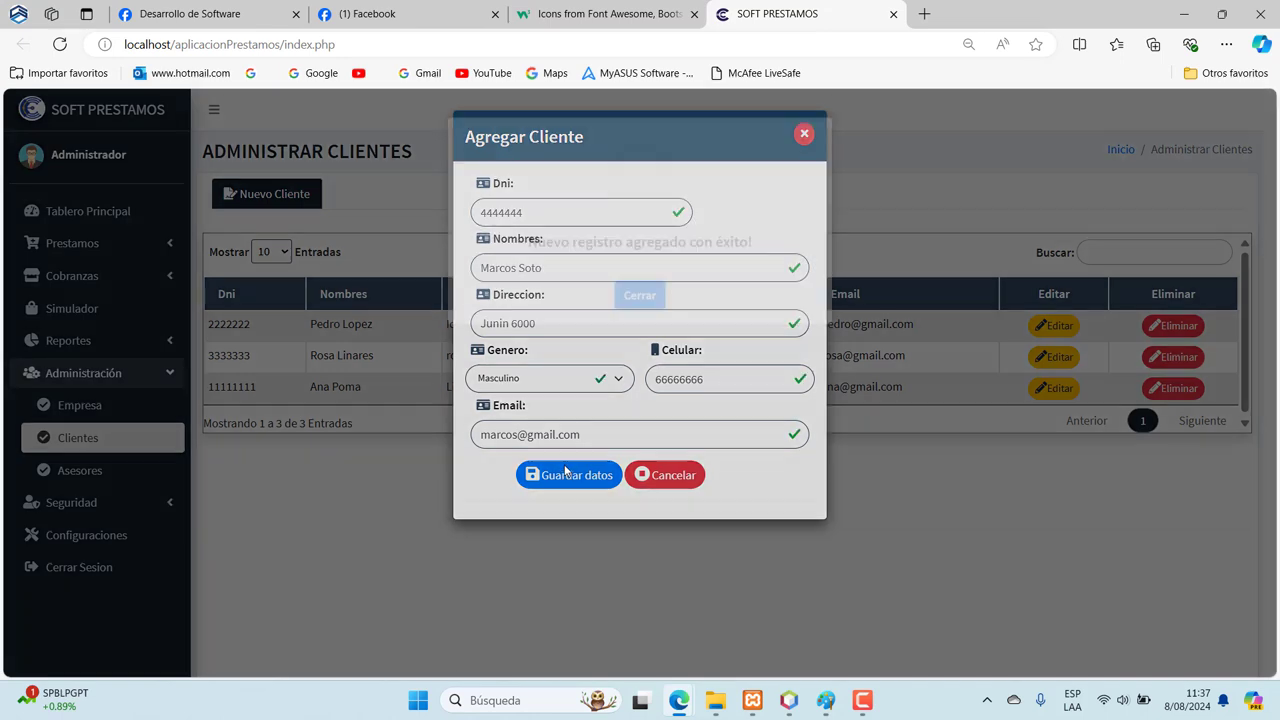
pyautogui.click(640, 456)
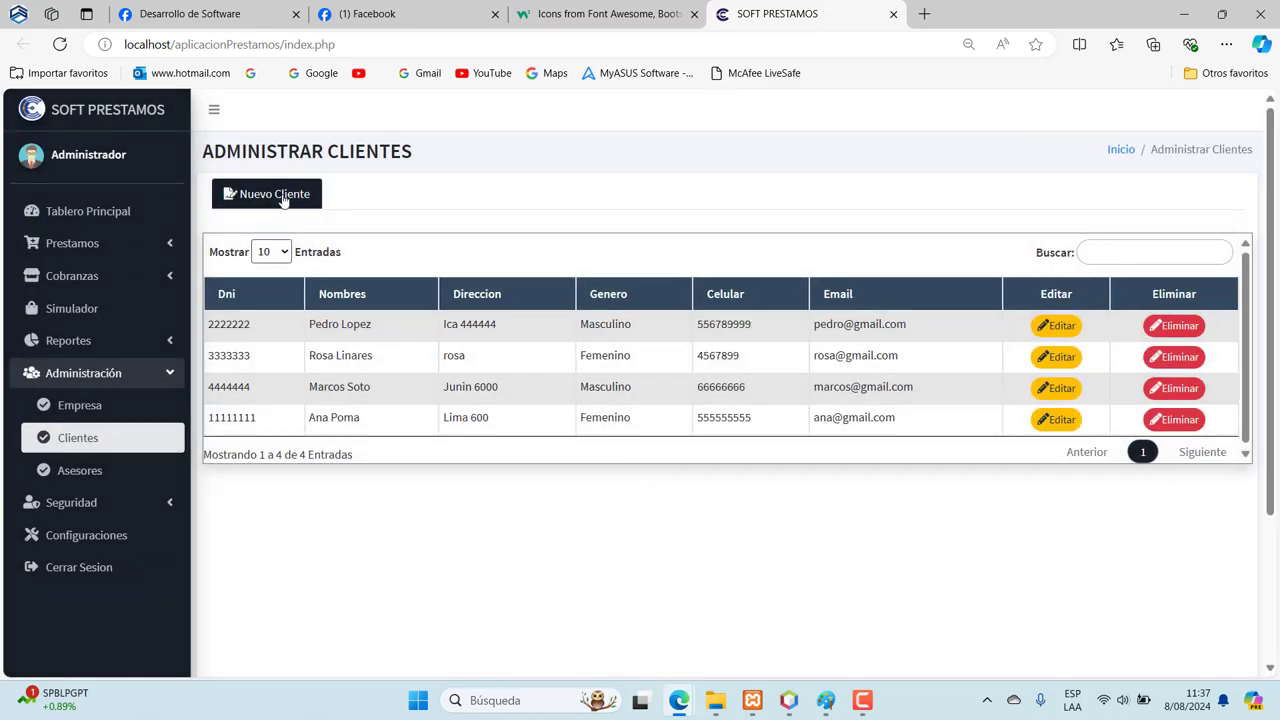
# - Start a fifth client with DNI, name, address and gender Femenino
pyautogui.click(284, 198)
pyautogui.click(511, 212)
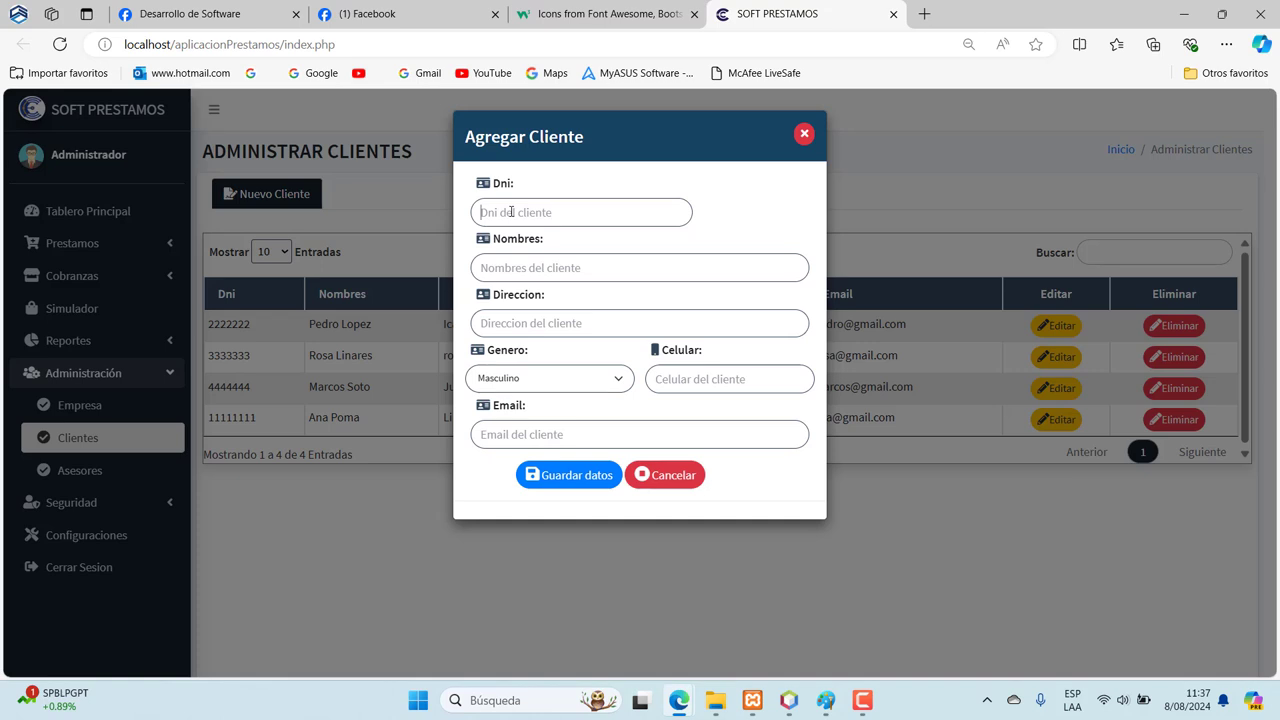
pyautogui.write('55')
pyautogui.write('555')
pyautogui.write('5')
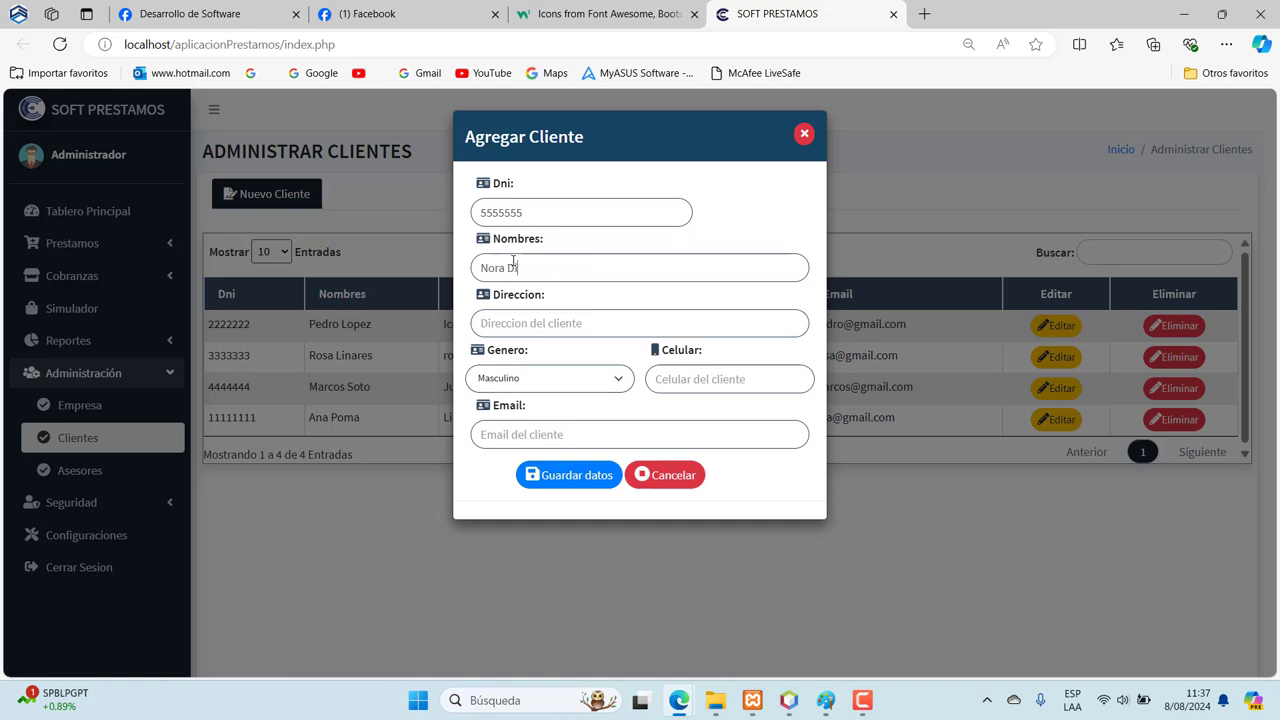
pyautogui.click(518, 312)
pyautogui.write('Lima 800')
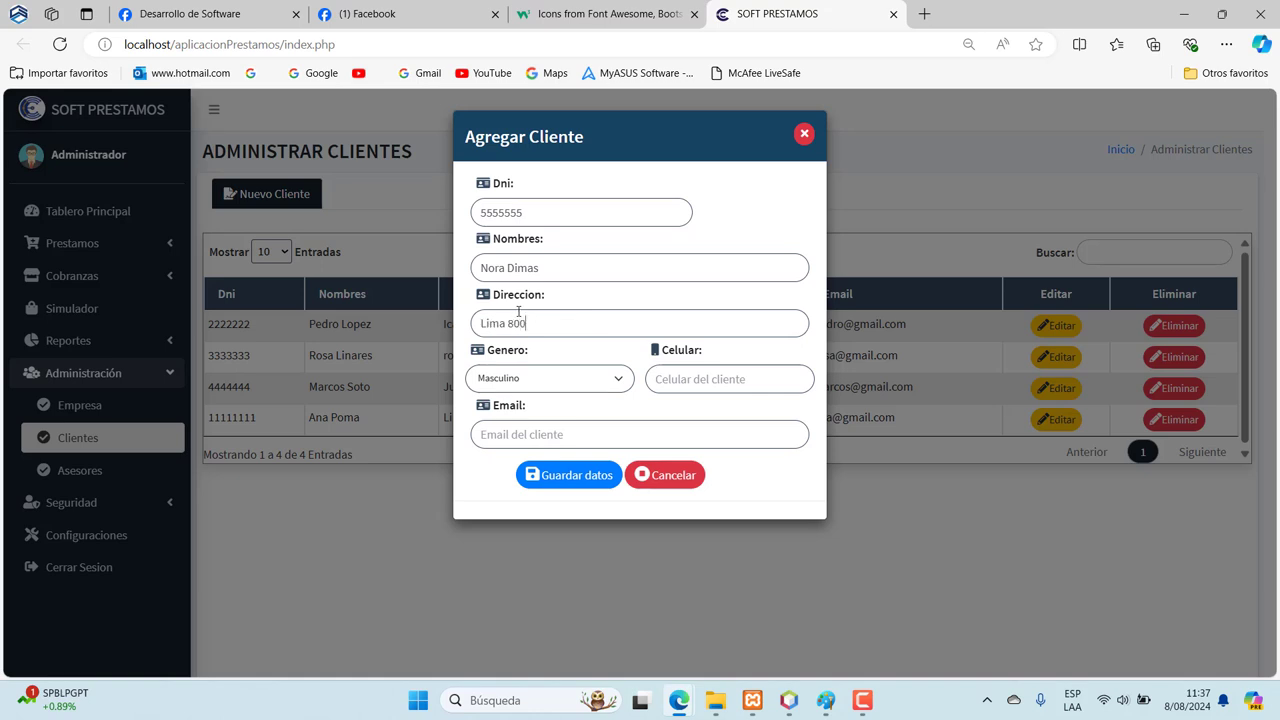
pyautogui.write('0')
pyautogui.click(573, 381)
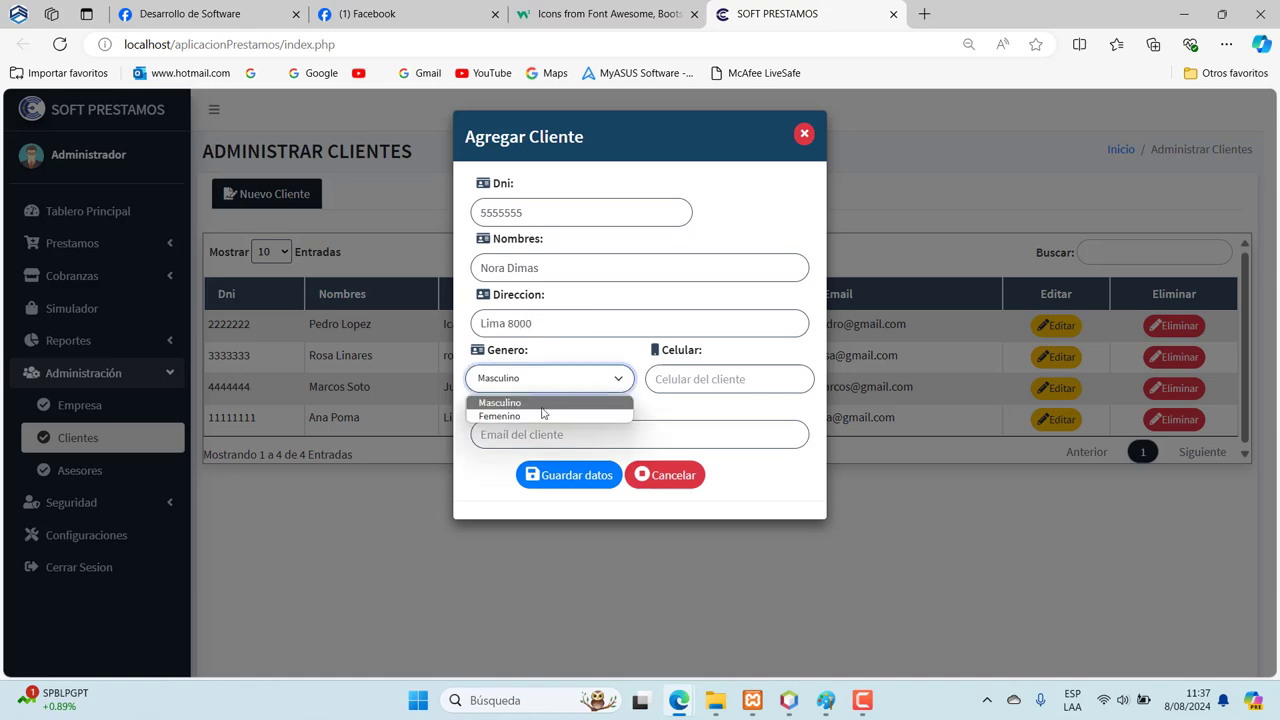
pyautogui.click(543, 416)
# - Add the fifth client's phone number and e-mail, then save the record
pyautogui.click(670, 380)
pyautogui.write('5')
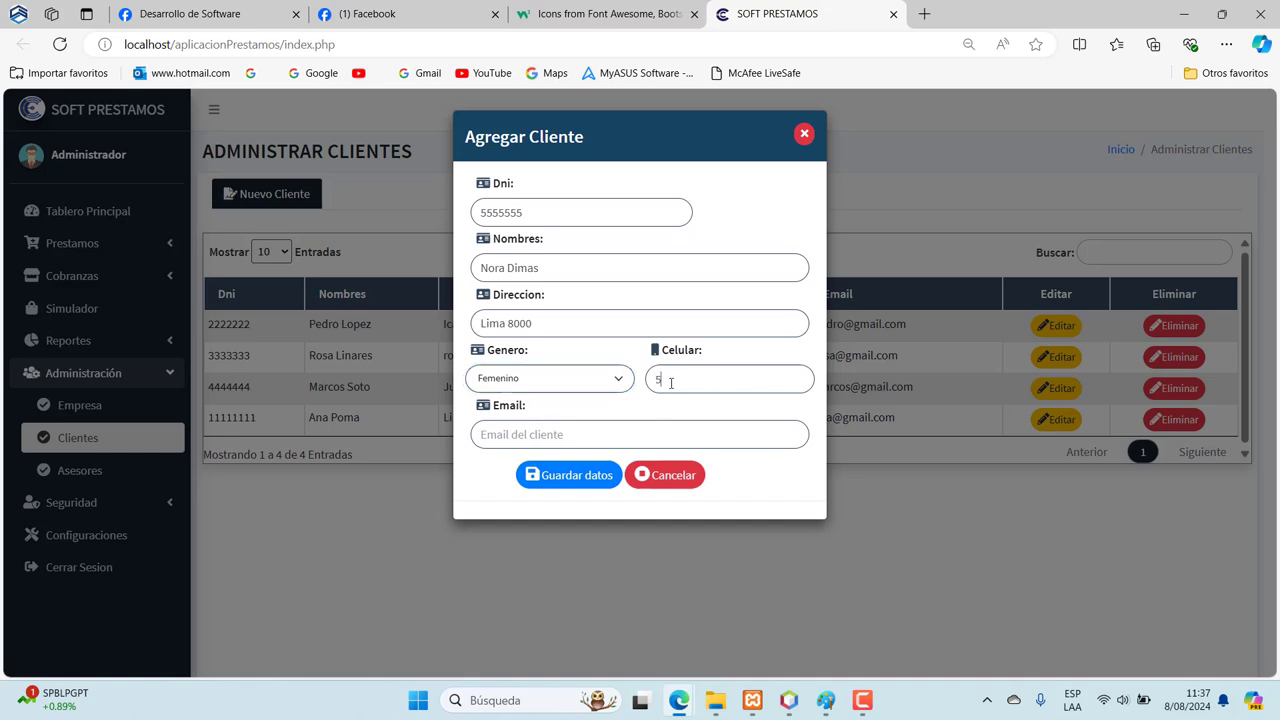
pyautogui.write('555555')
pyautogui.click(548, 432)
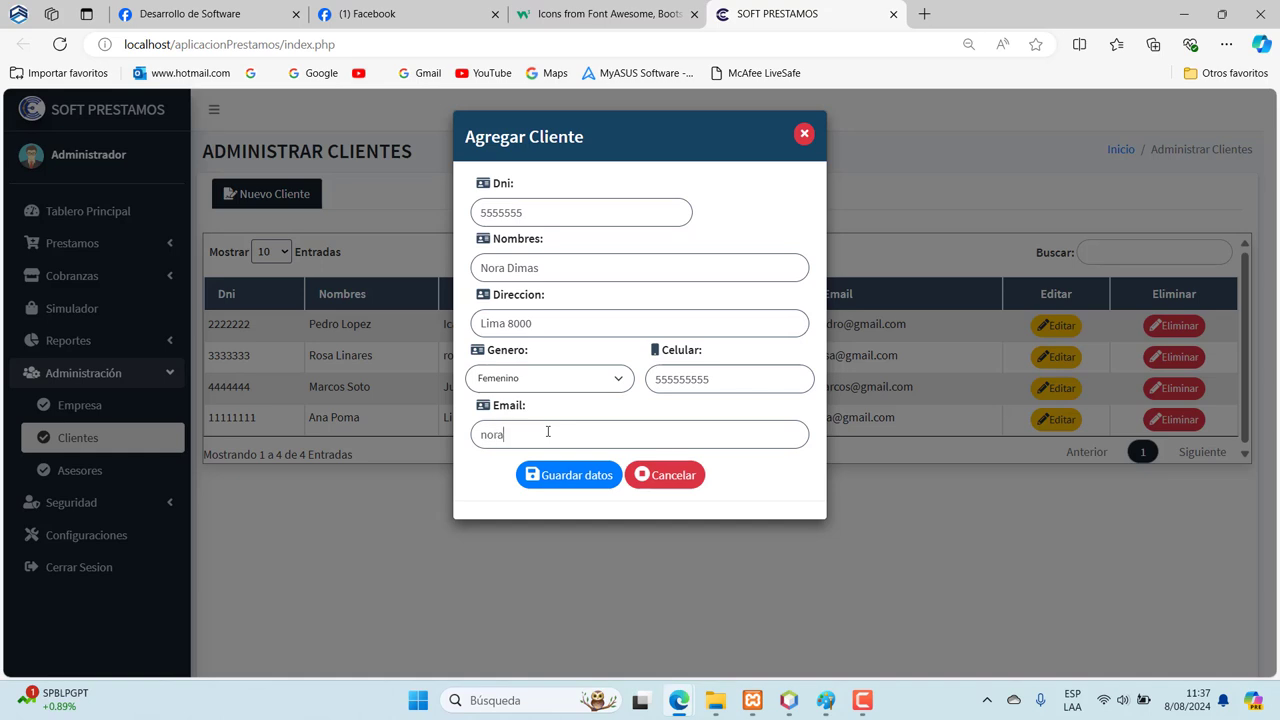
pyautogui.click(566, 474)
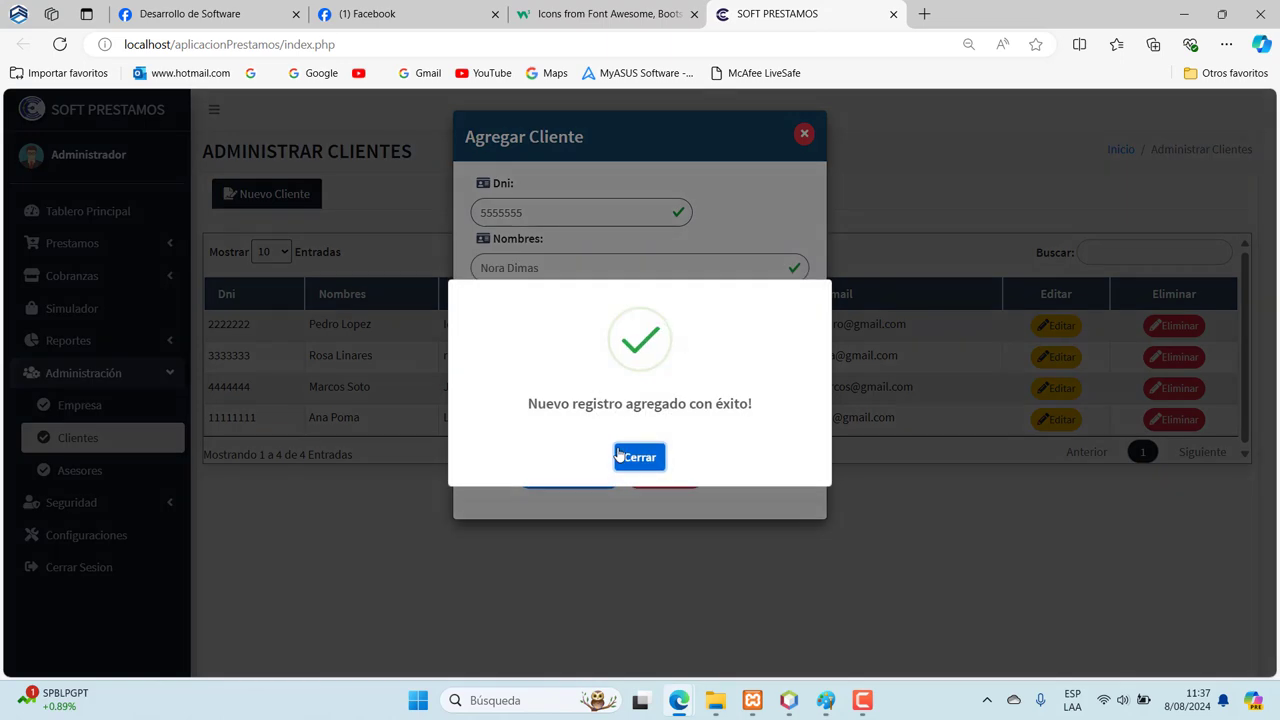
pyautogui.click(632, 455)
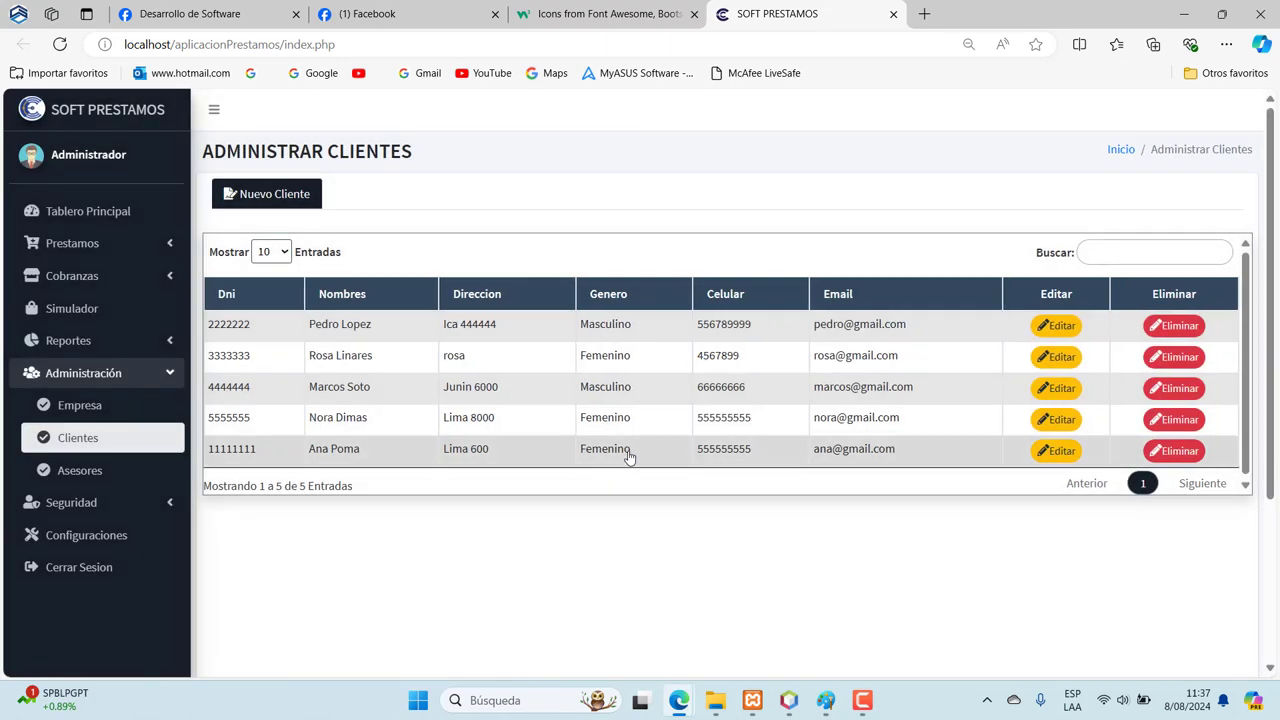
# - Enter a sixth client's ID, name, address, phone and e-mail, keeping Femenino, and save
pyautogui.click(284, 199)
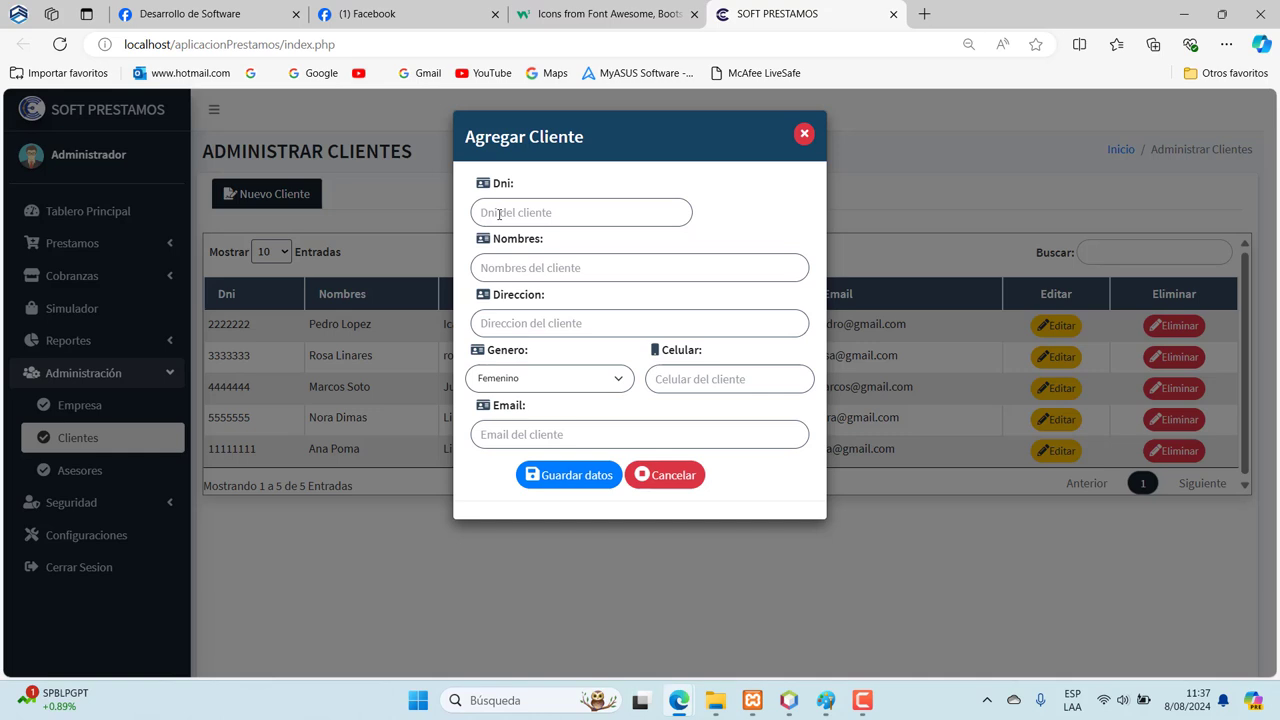
pyautogui.write('6666666')
pyautogui.click(512, 268)
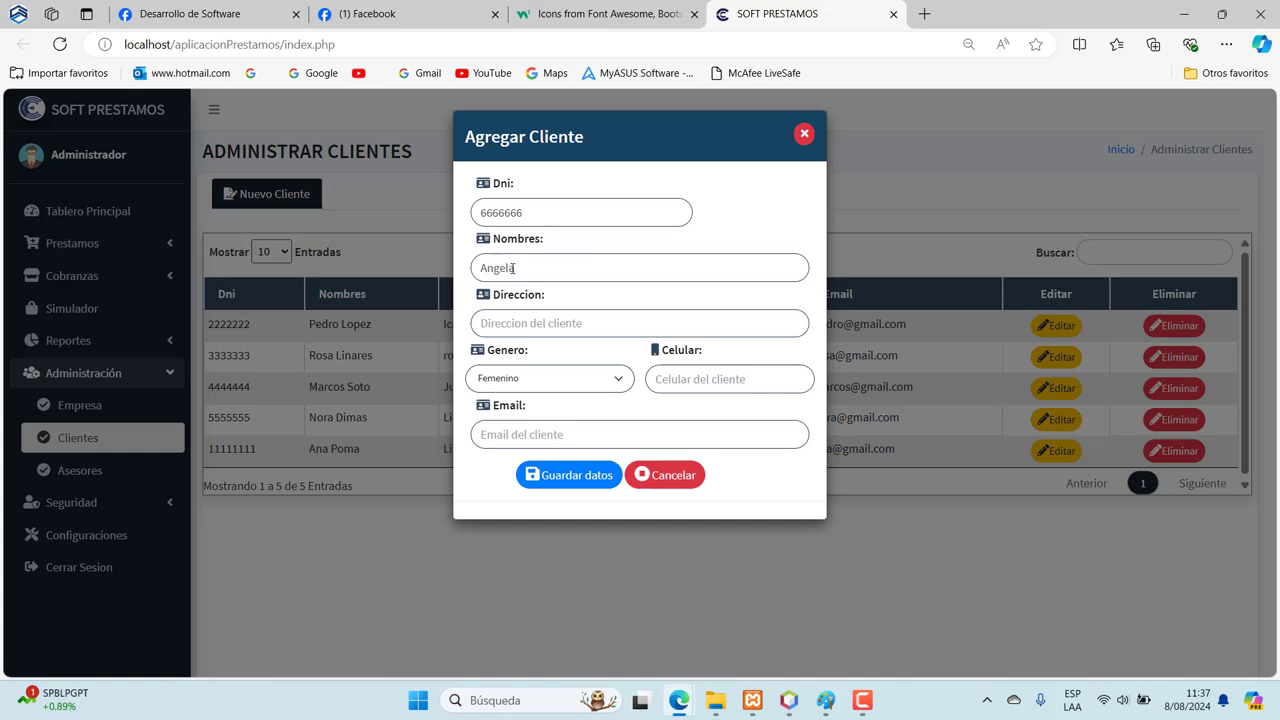
pyautogui.write('Lima 7')
pyautogui.write('000')
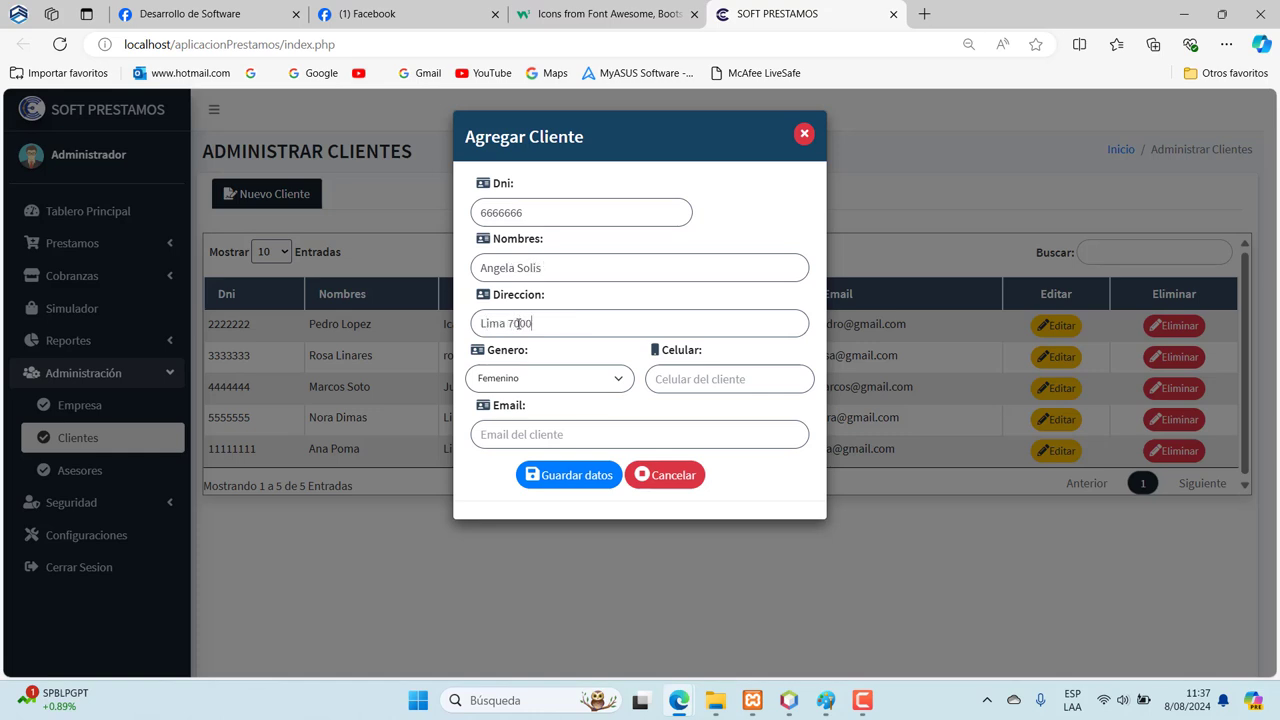
pyautogui.click(666, 376)
pyautogui.write('9')
pyautogui.write('9')
pyautogui.click(548, 432)
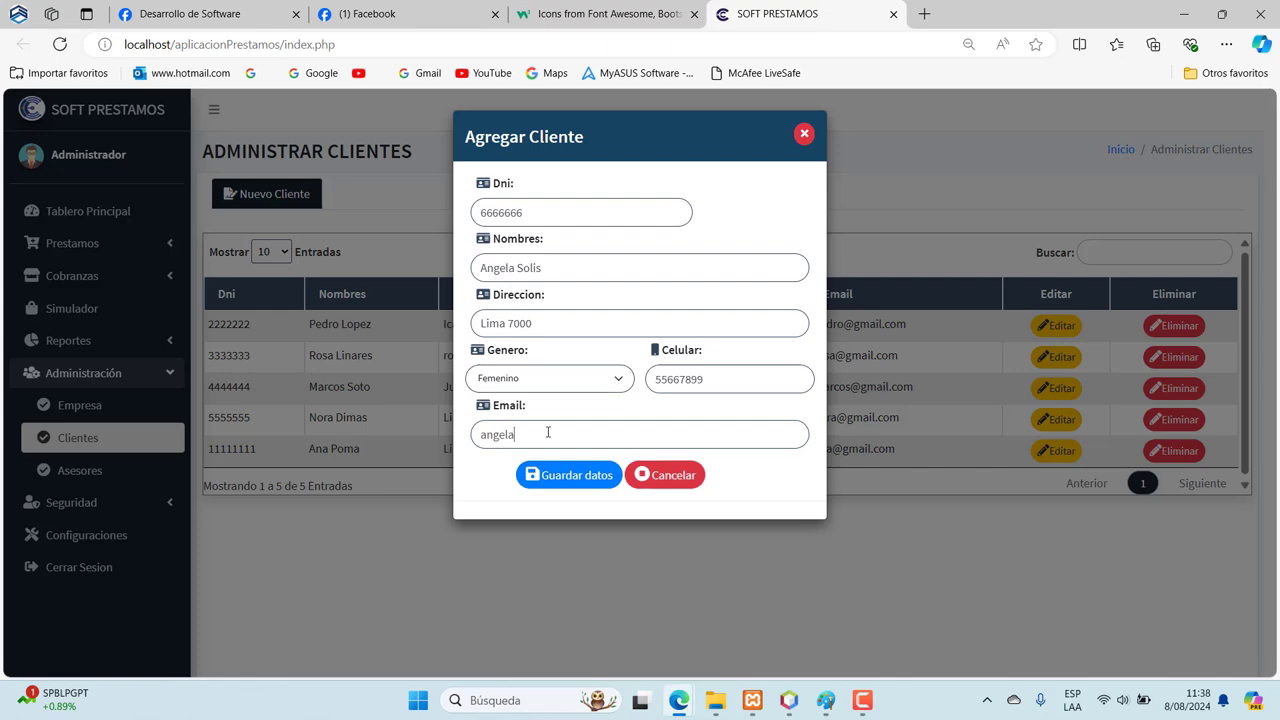
pyautogui.click(566, 474)
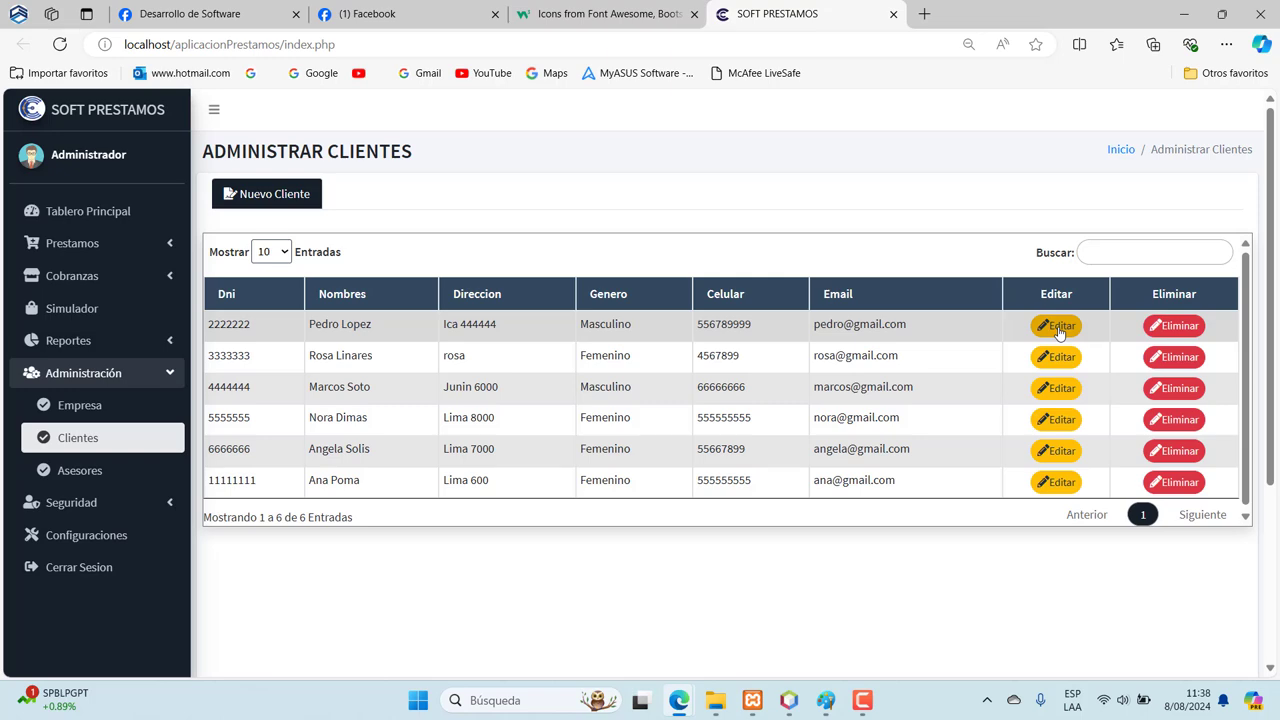
# - Correct the spelling of the first client's surname and save the change
pyautogui.click(1058, 327)
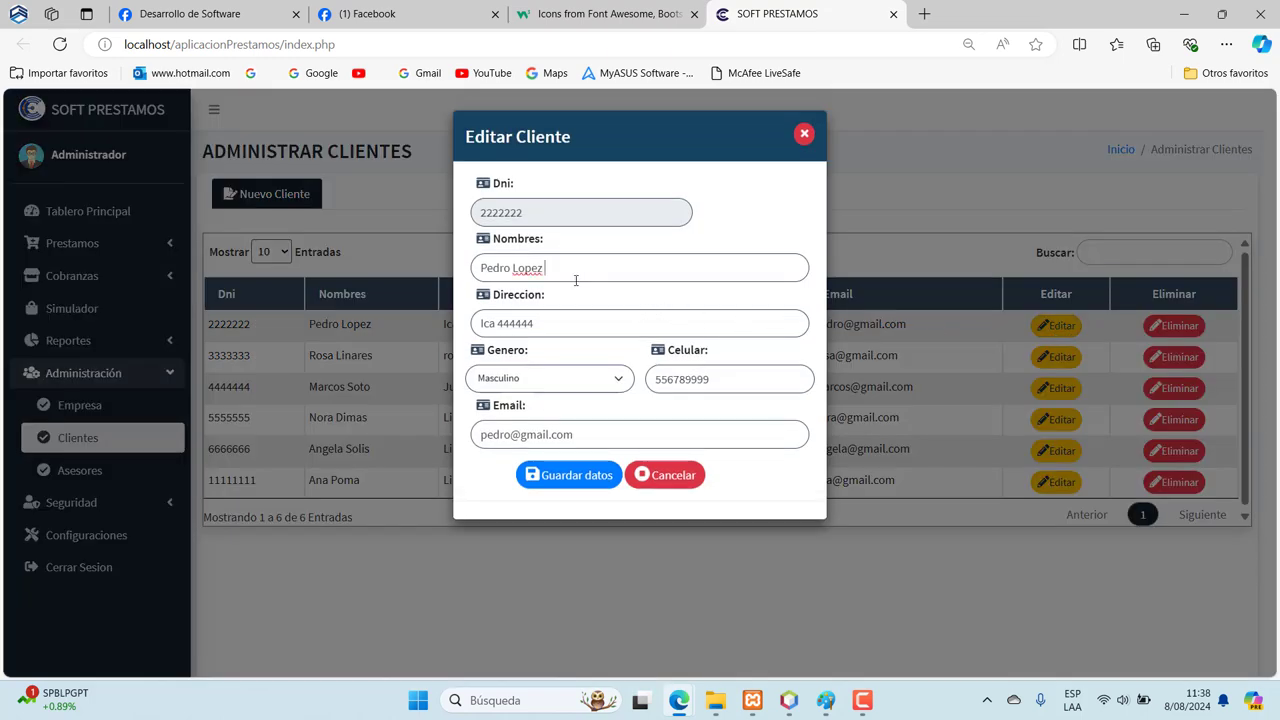
pyautogui.write('Ruis')
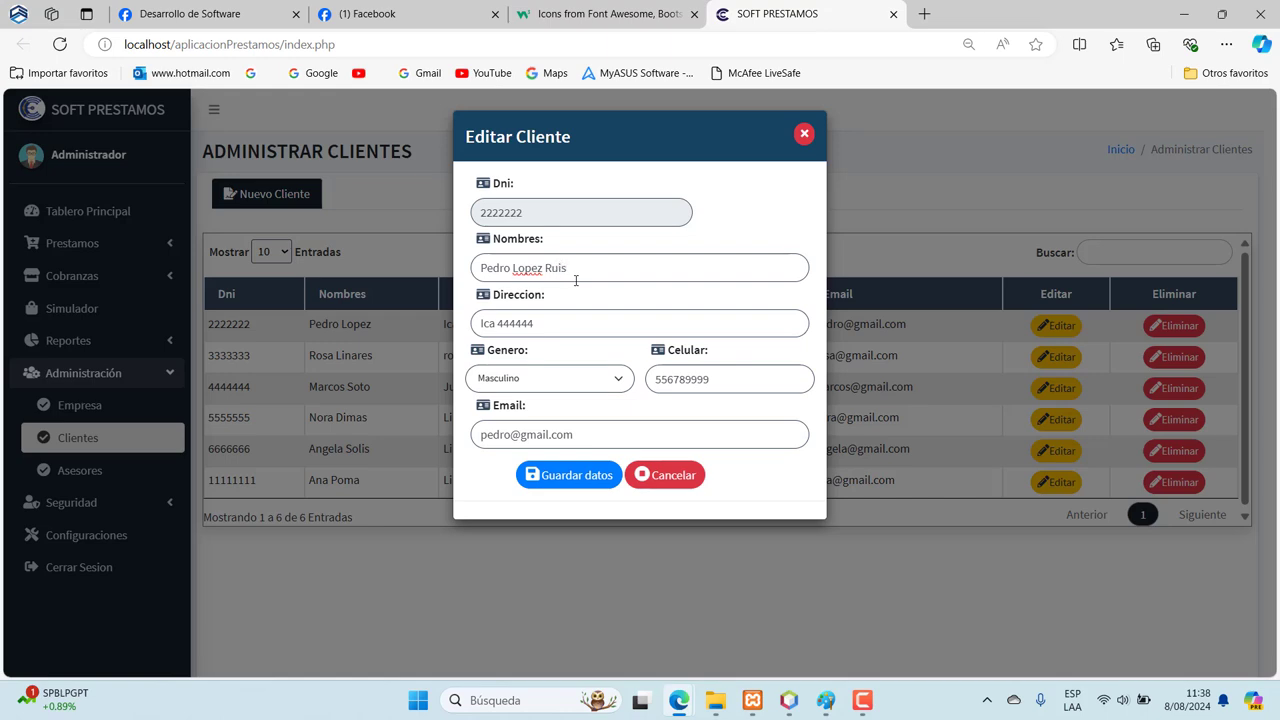
pyautogui.press('BackSpace')
pyautogui.write('z')
pyautogui.click(562, 483)
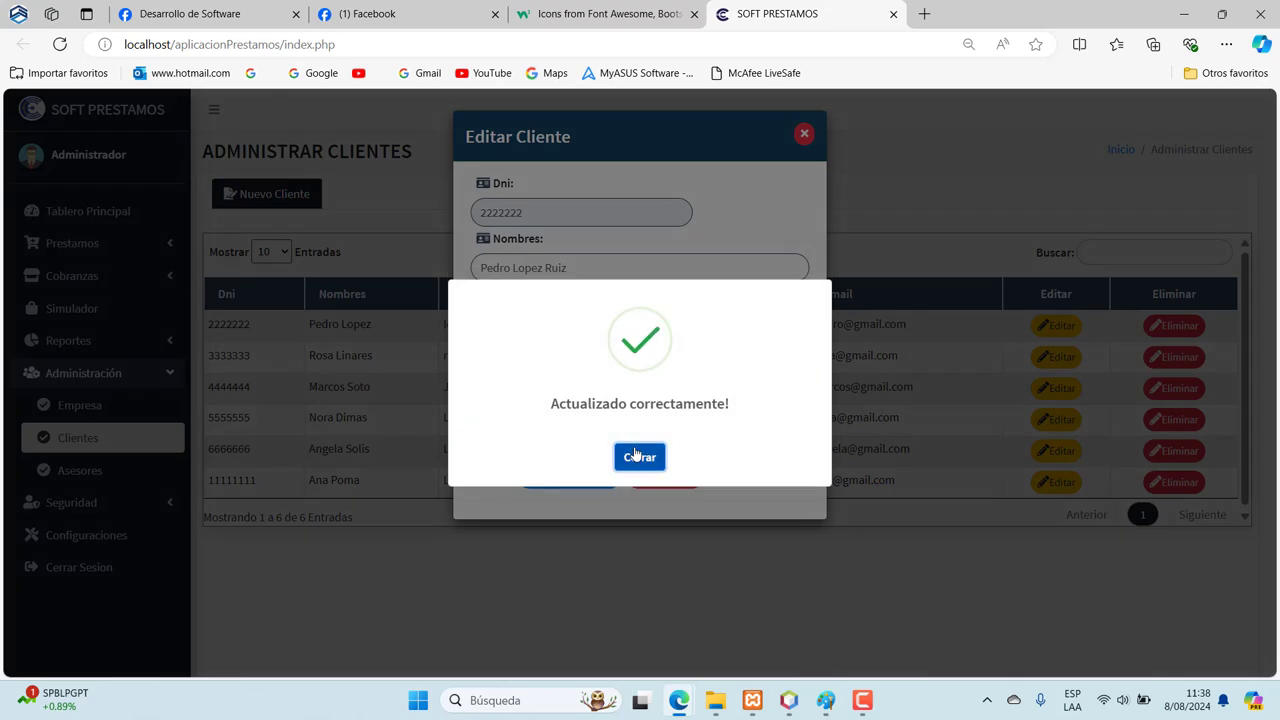
pyautogui.click(631, 448)
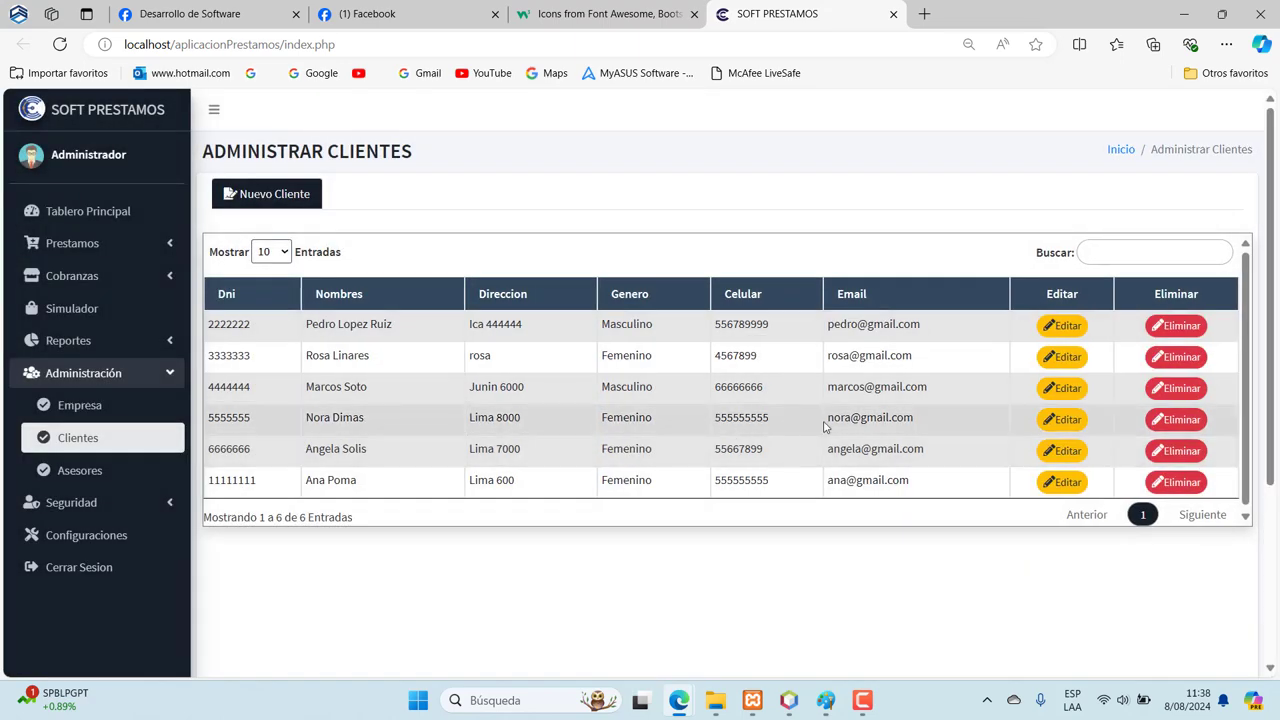
# - Replace the fourth client's phone number and save the update
pyautogui.click(1057, 422)
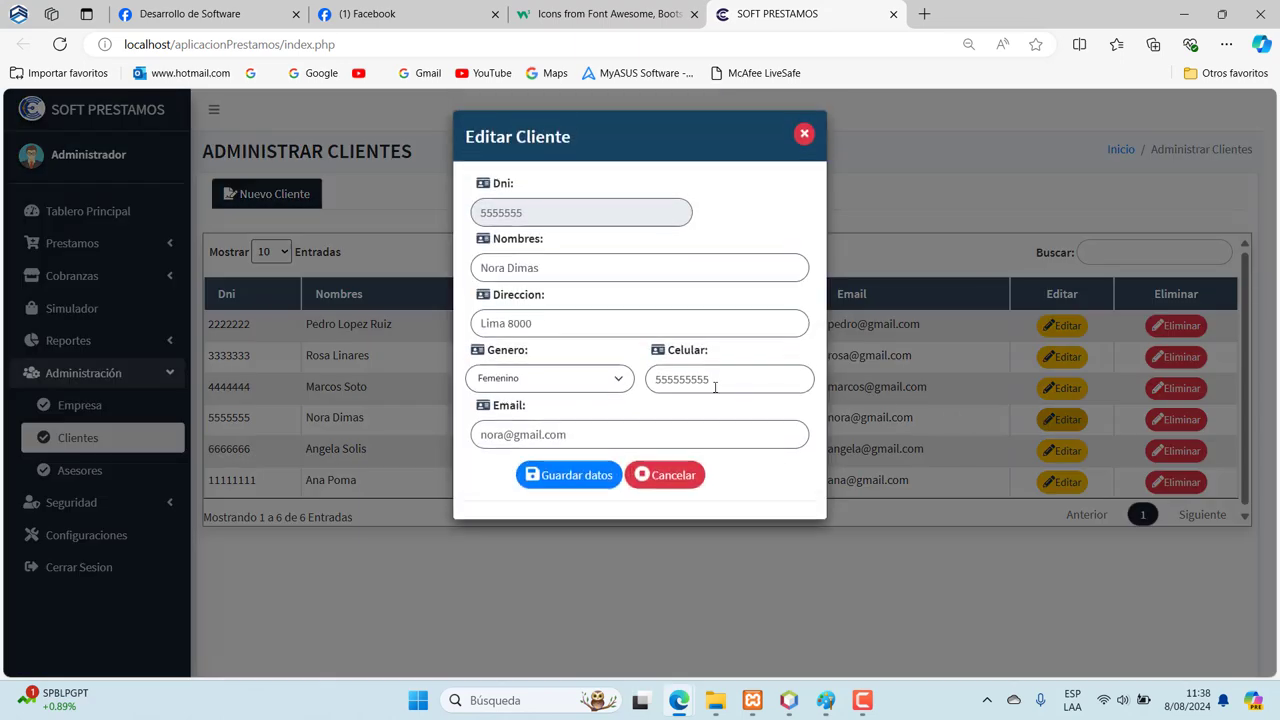
pyautogui.click(576, 276)
pyautogui.write('Prez')
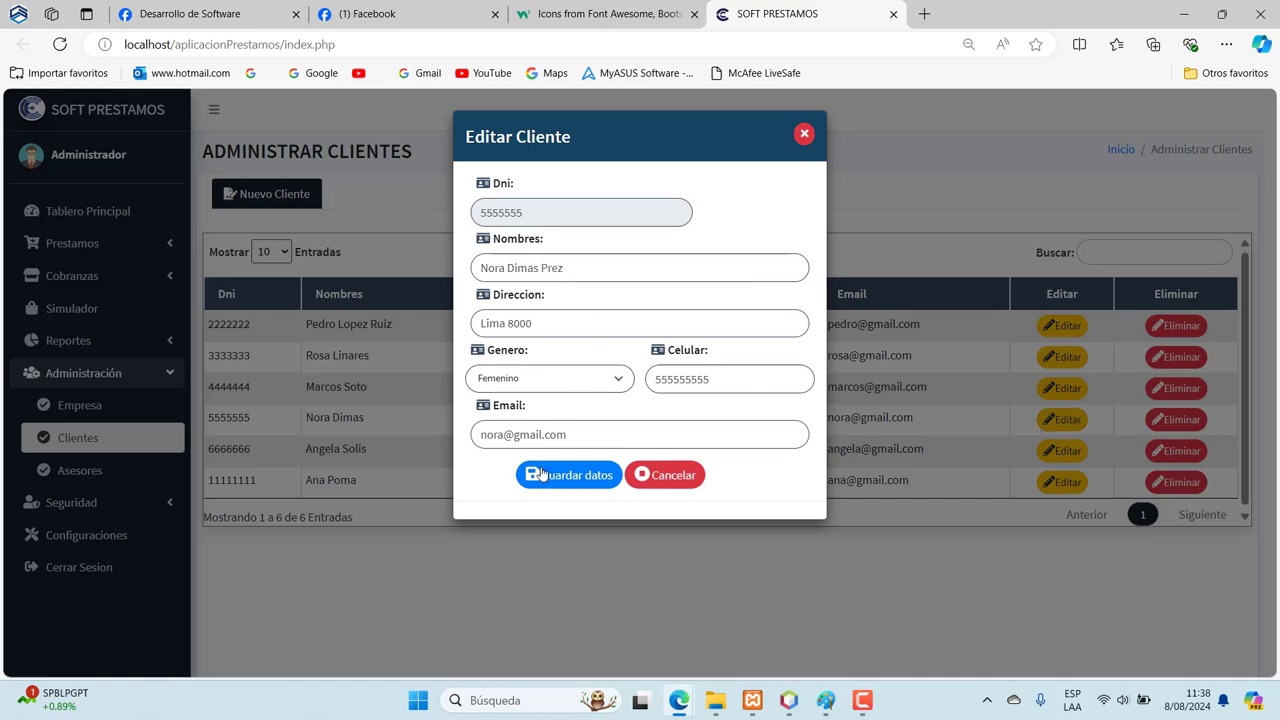
pyautogui.doubleClick(726, 378)
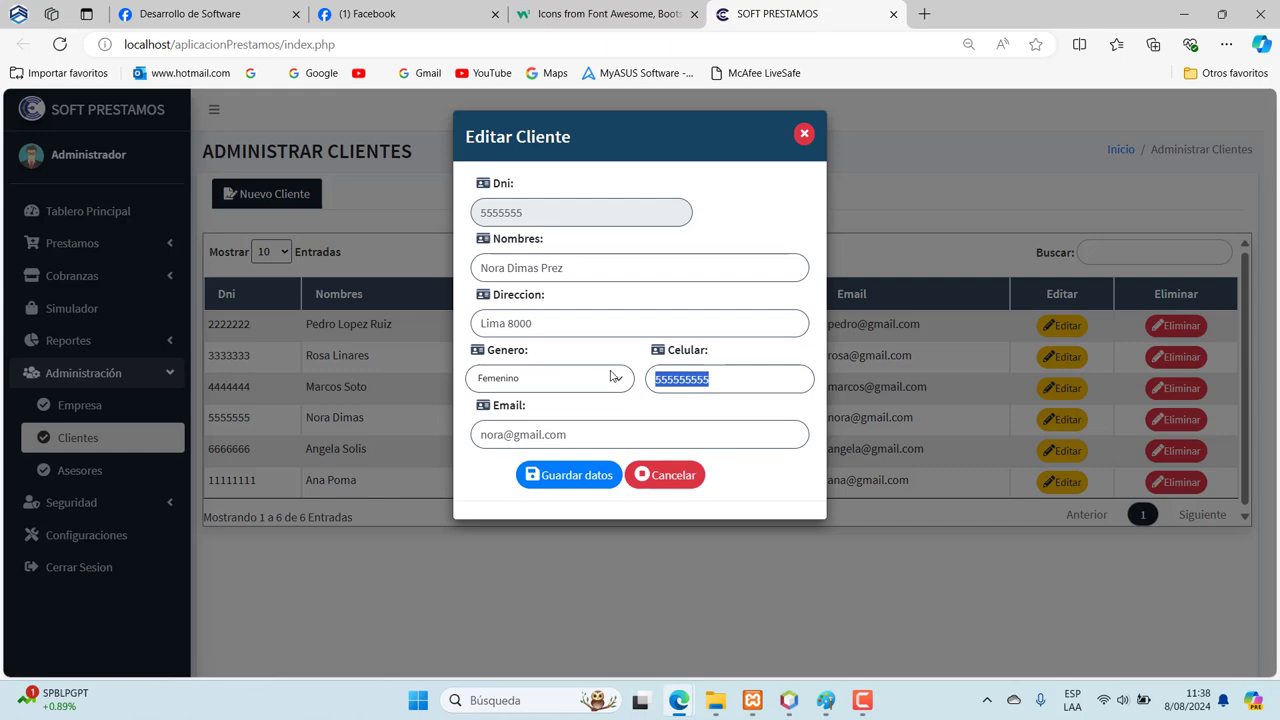
pyautogui.write('3456789')
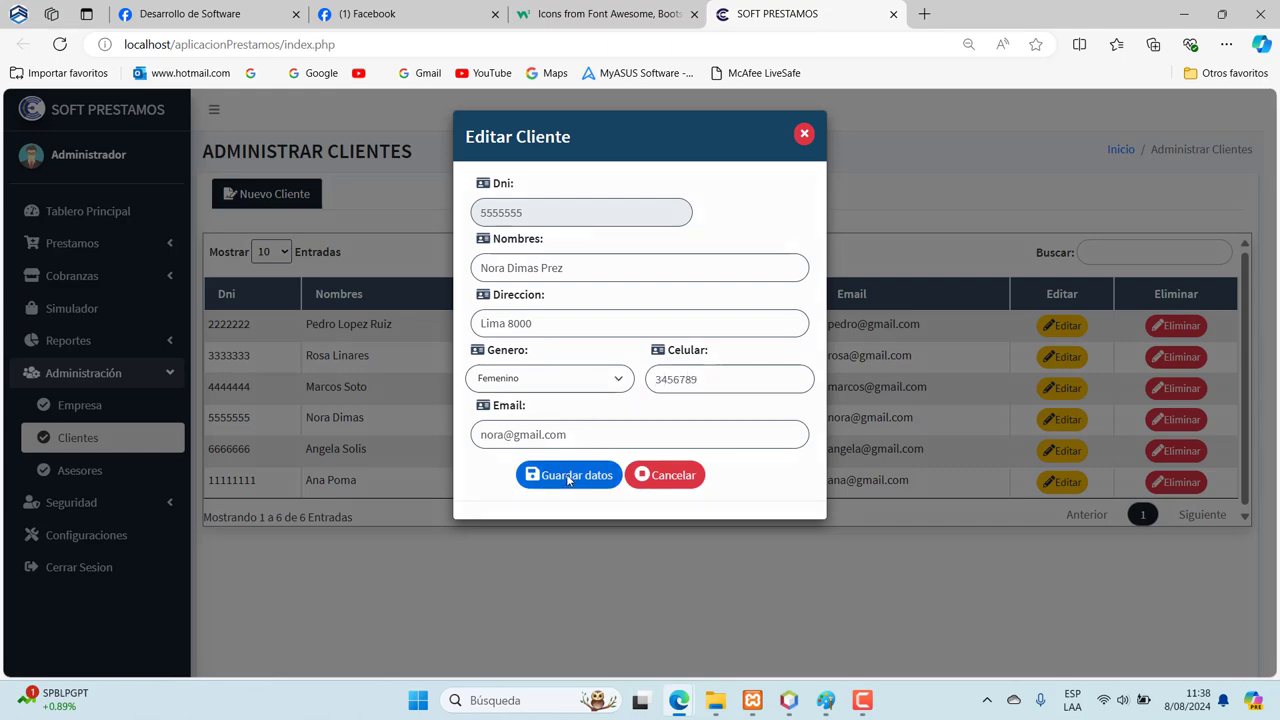
pyautogui.click(568, 476)
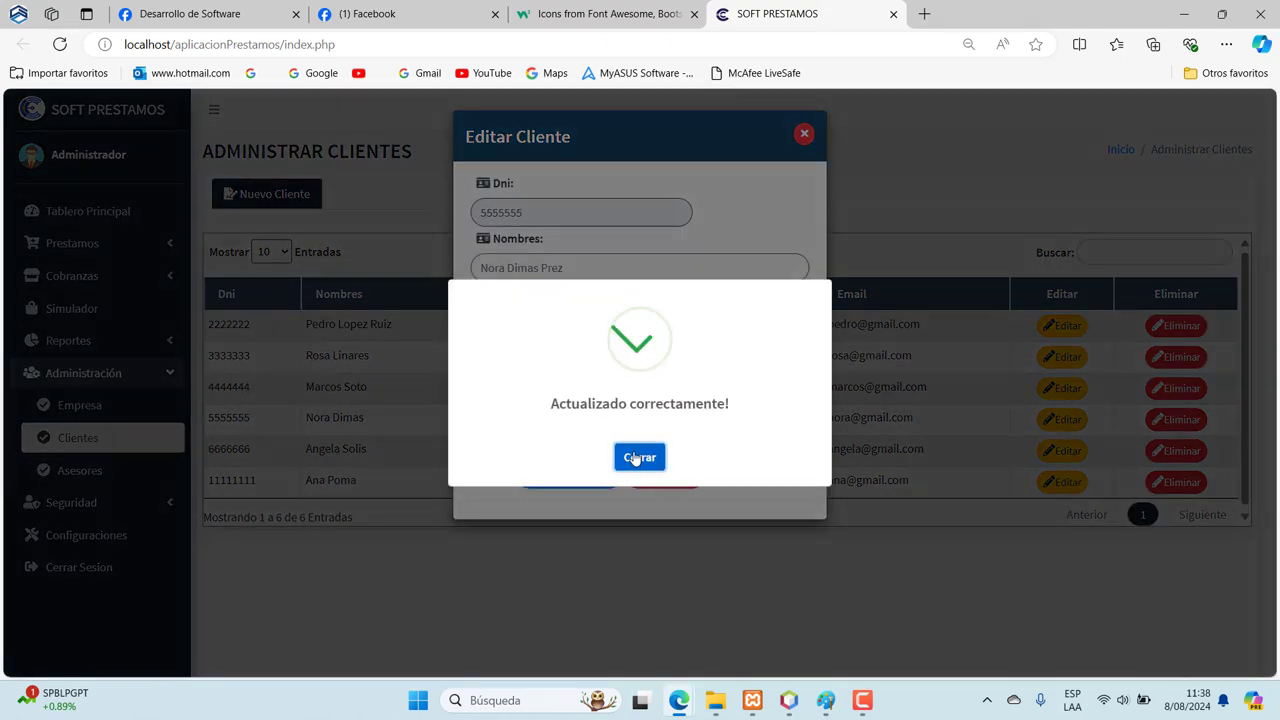
pyautogui.click(636, 455)
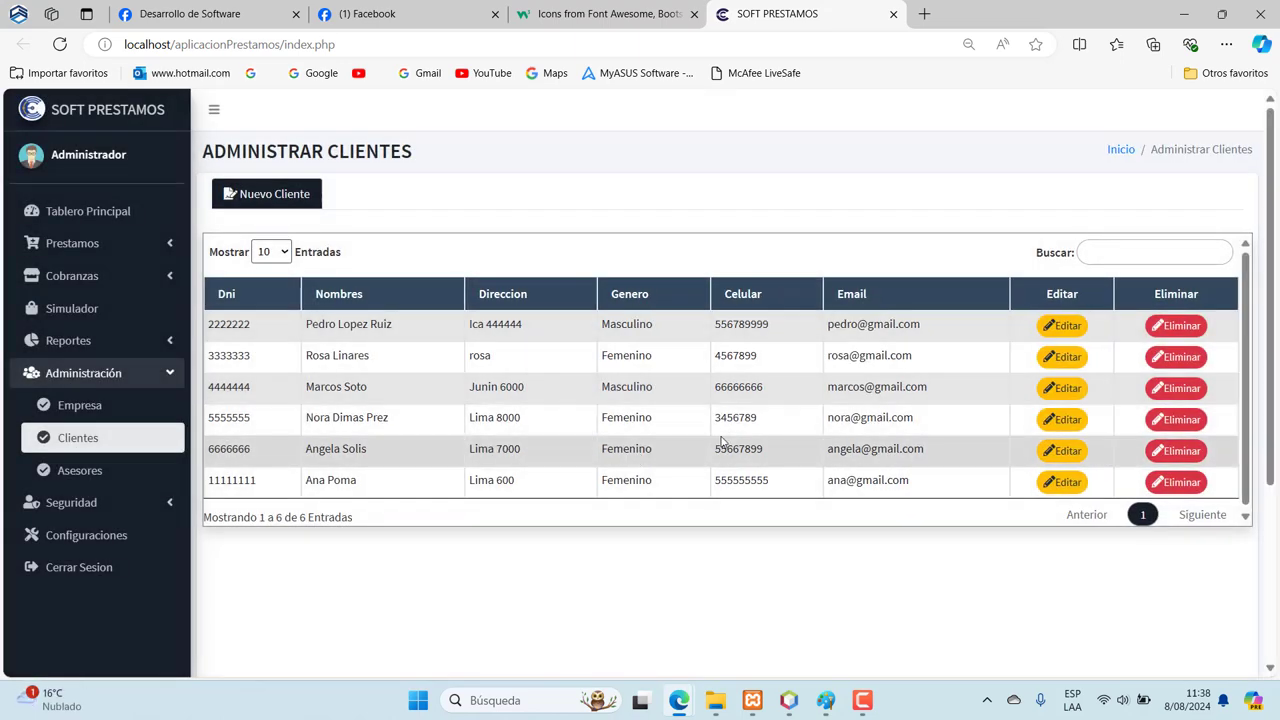
# - Change the last-row client's mobile number to a new one and save it
pyautogui.click(1065, 483)
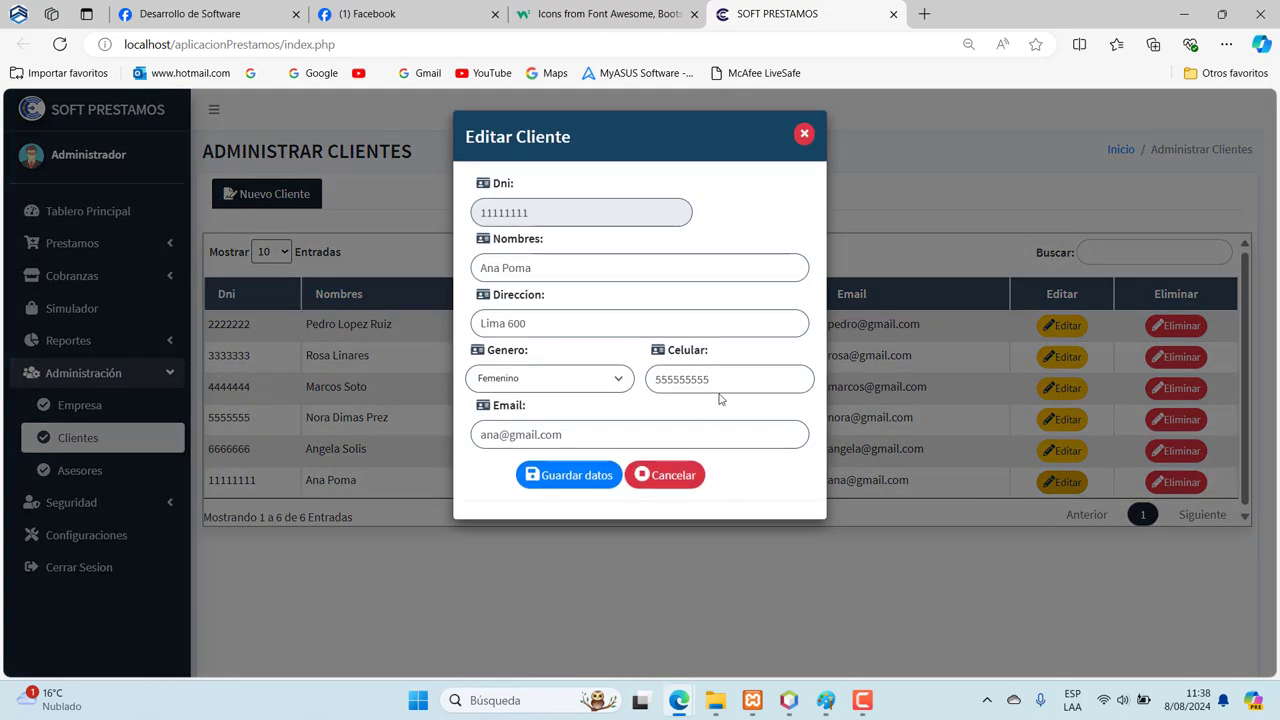
pyautogui.moveTo(712, 380); pyautogui.dragTo(624, 378)
pyautogui.press('BackSpace')
pyautogui.write('123')
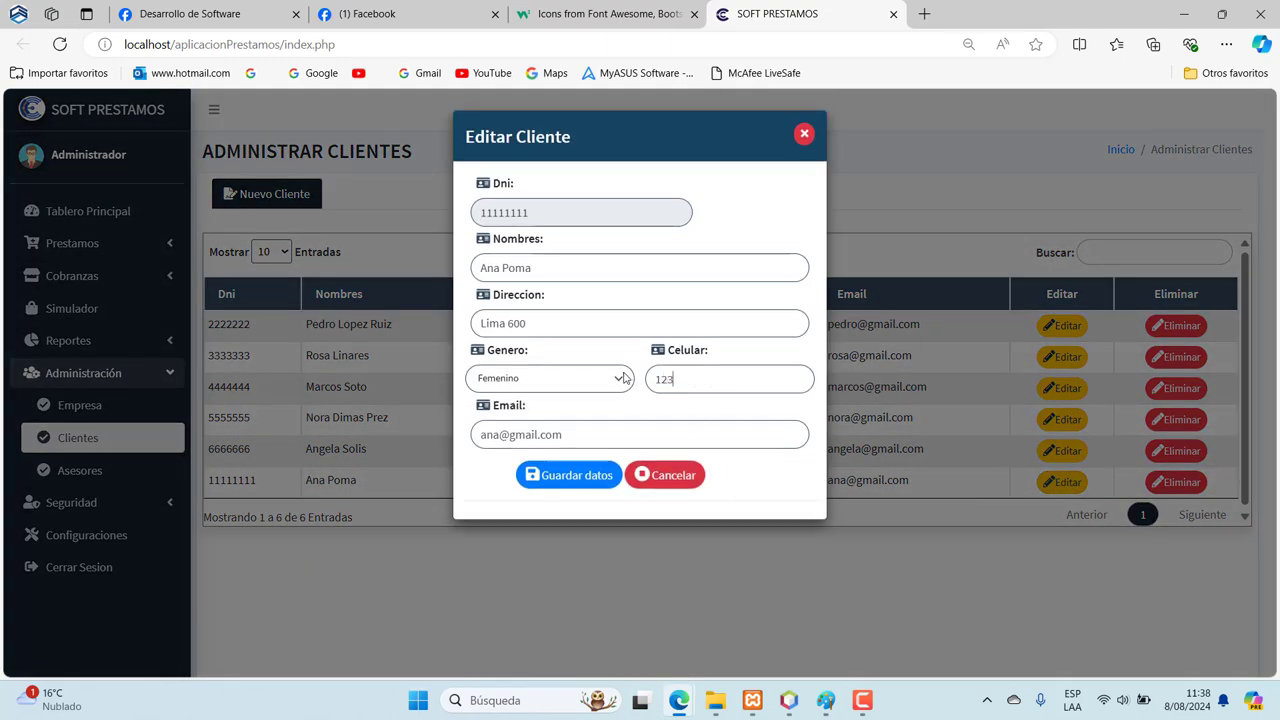
pyautogui.write('45678')
pyautogui.click(600, 477)
pyautogui.click(653, 452)
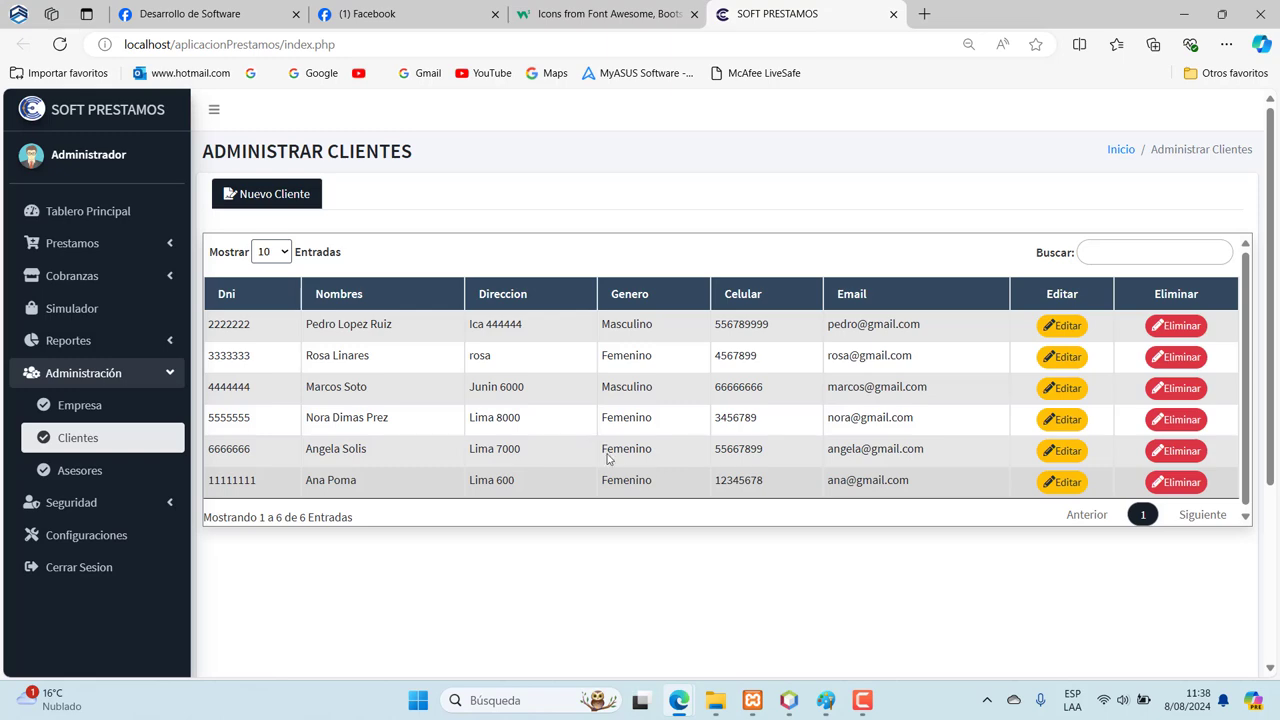
pyautogui.click(295, 205)
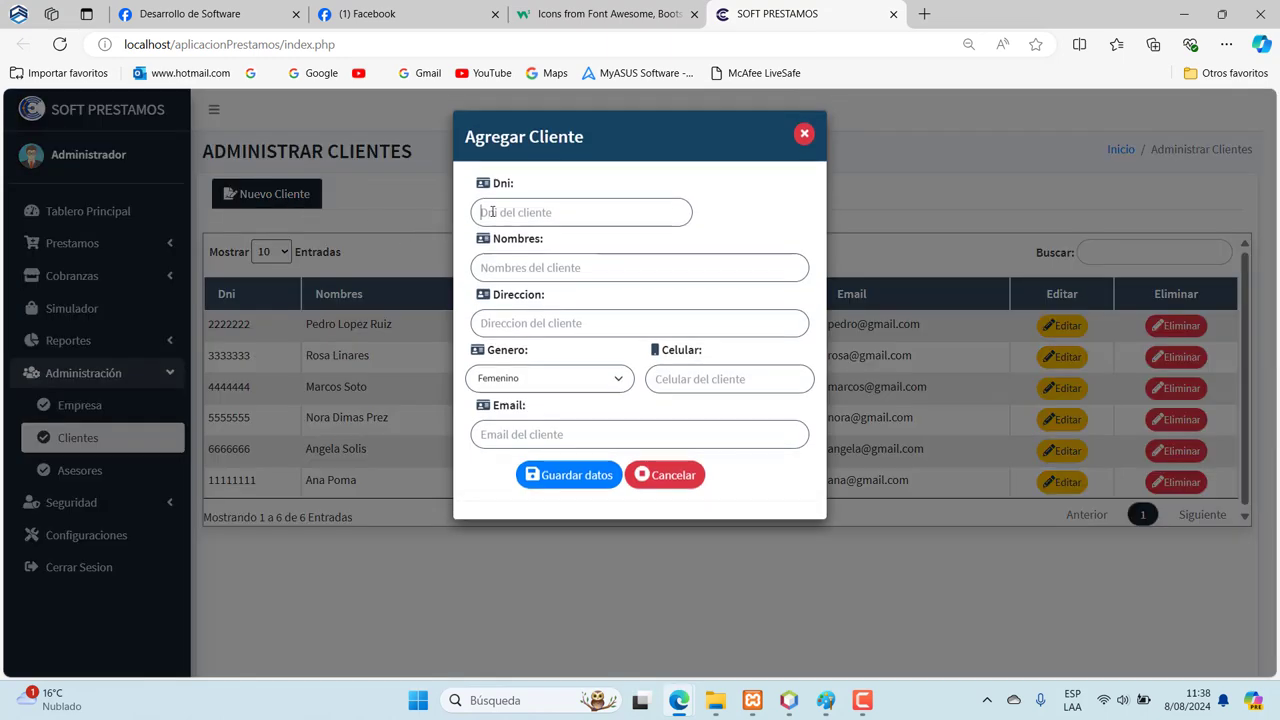
pyautogui.write('455')
pyautogui.write('6789')
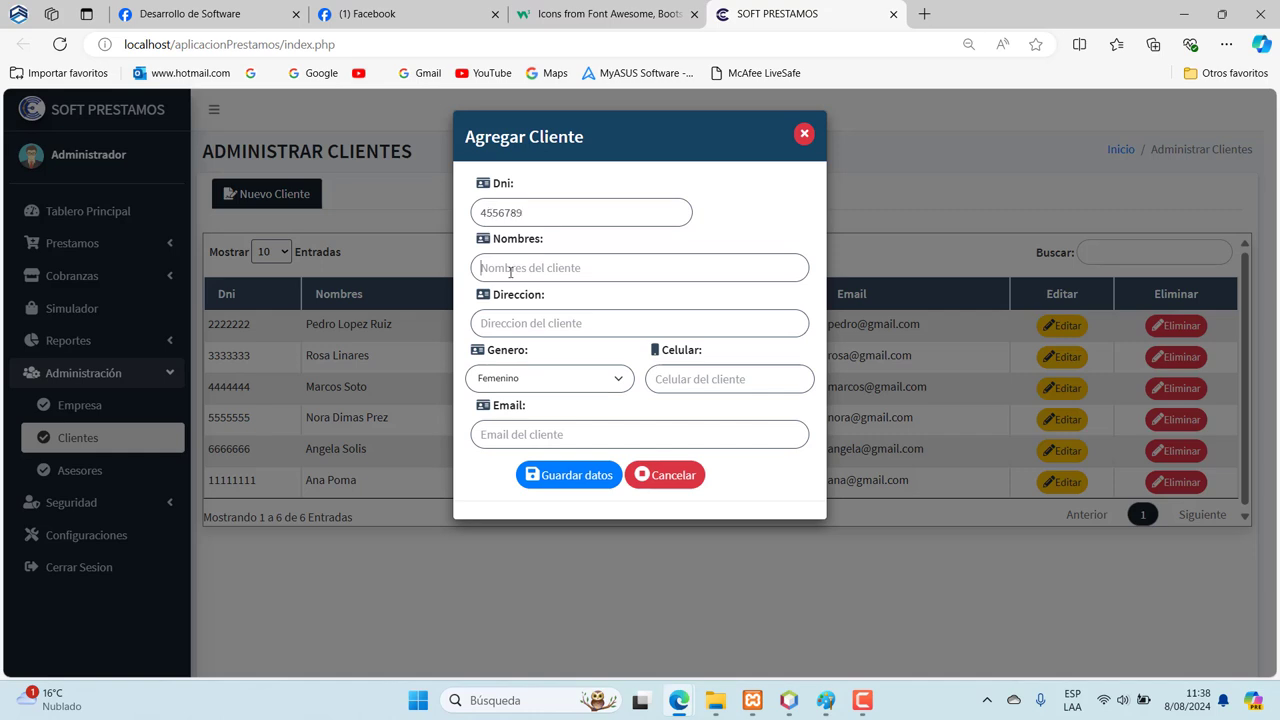
pyautogui.click(510, 269)
pyautogui.write('Jose')
pyautogui.write(' Jose')
pyautogui.click(512, 318)
pyautogui.write('Ica 456')
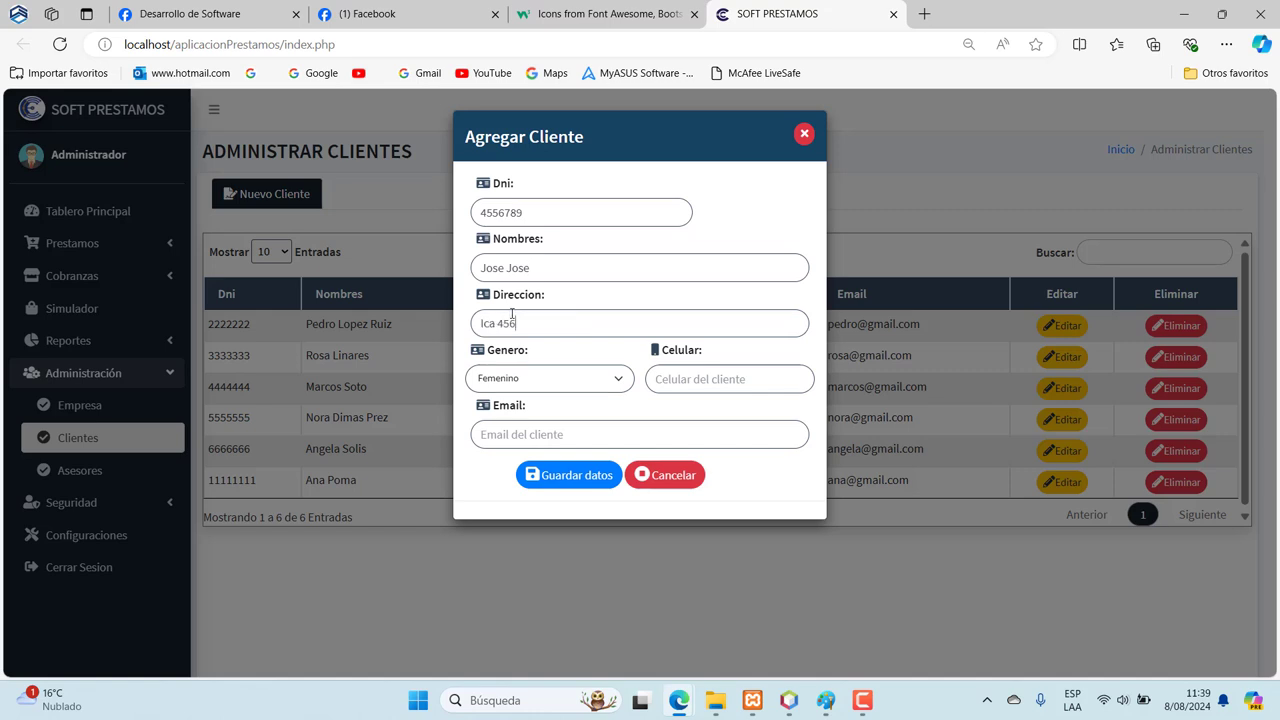
pyautogui.click(569, 377)
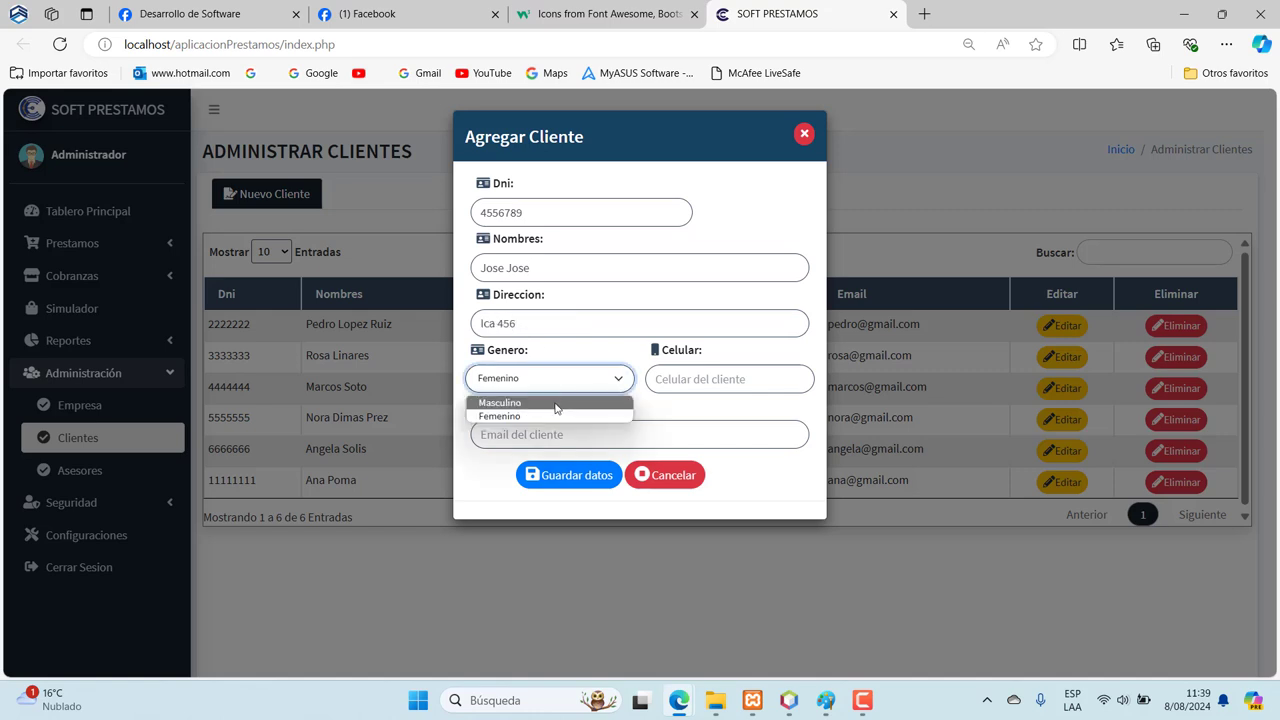
pyautogui.click(558, 405)
pyautogui.click(661, 380)
pyautogui.write('5555')
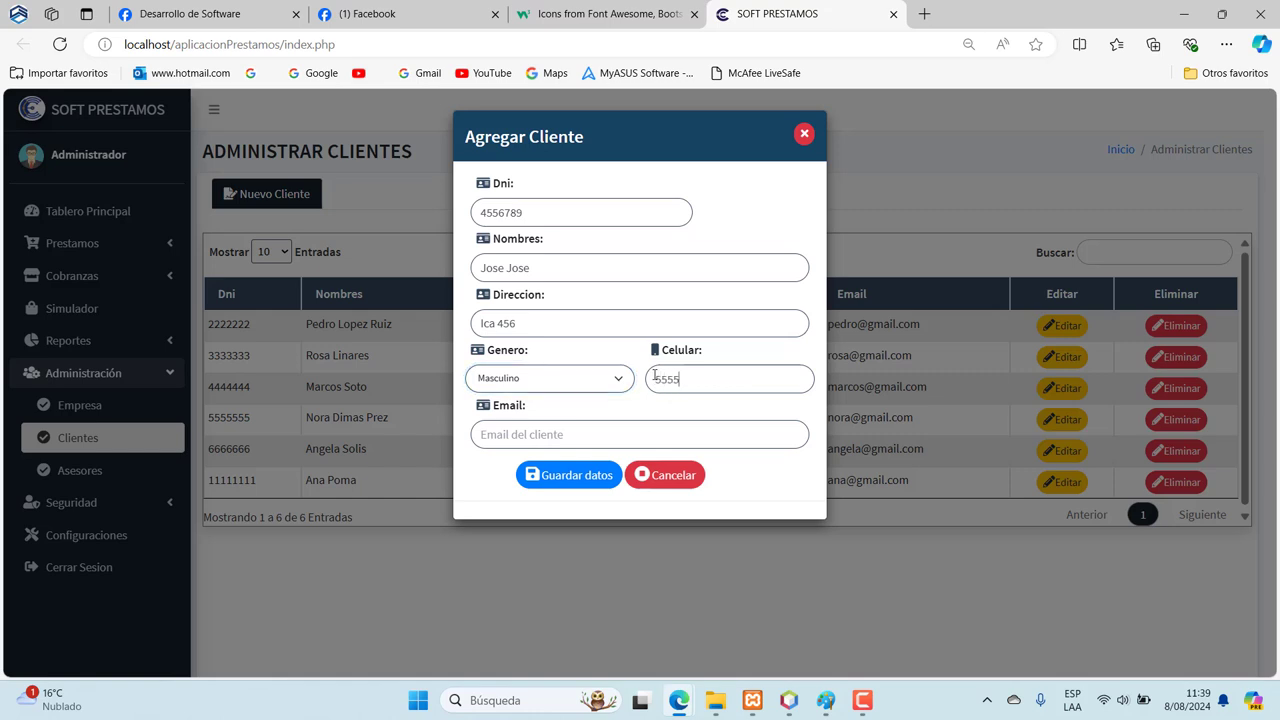
pyautogui.write('5555')
pyautogui.click(534, 428)
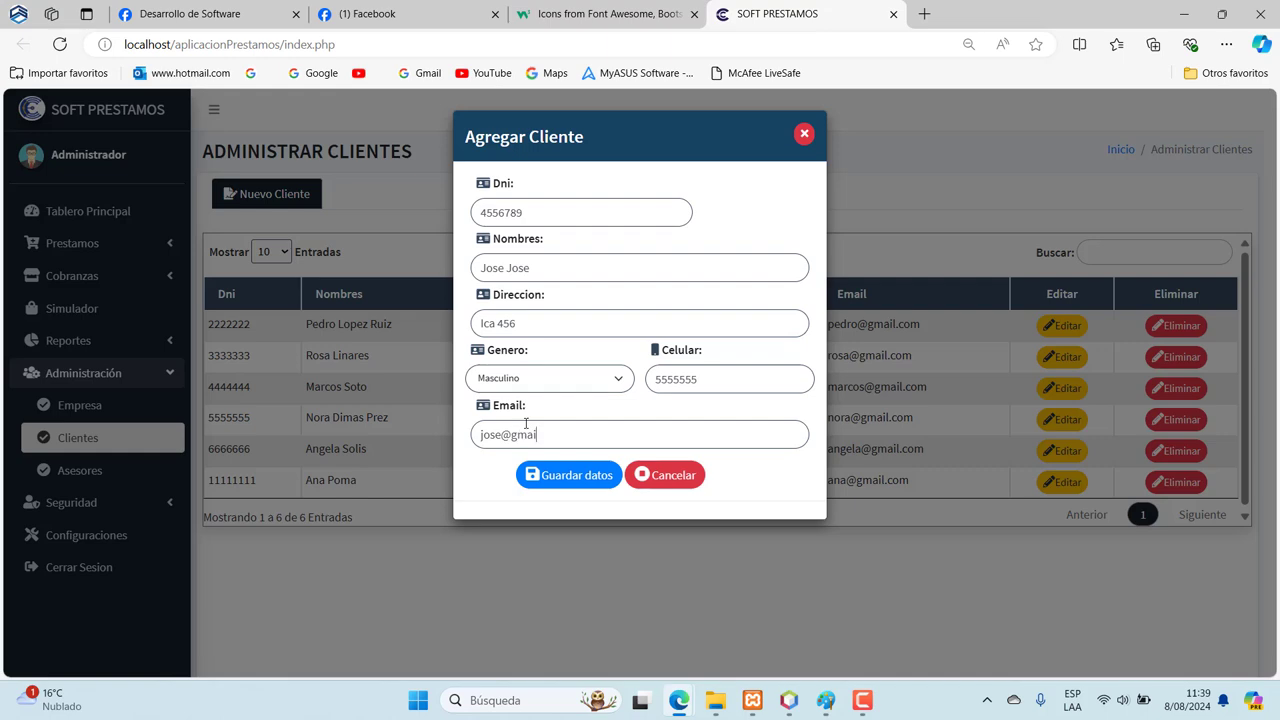
pyautogui.click(565, 476)
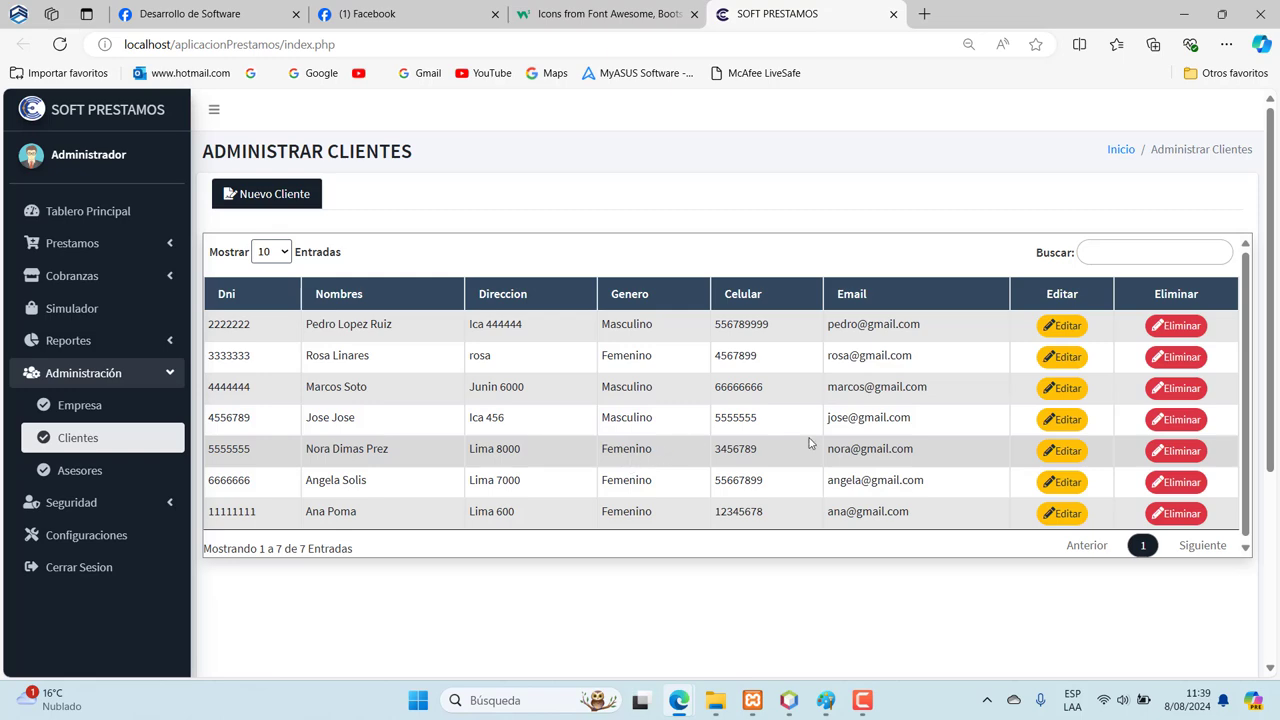
pyautogui.click(1170, 420)
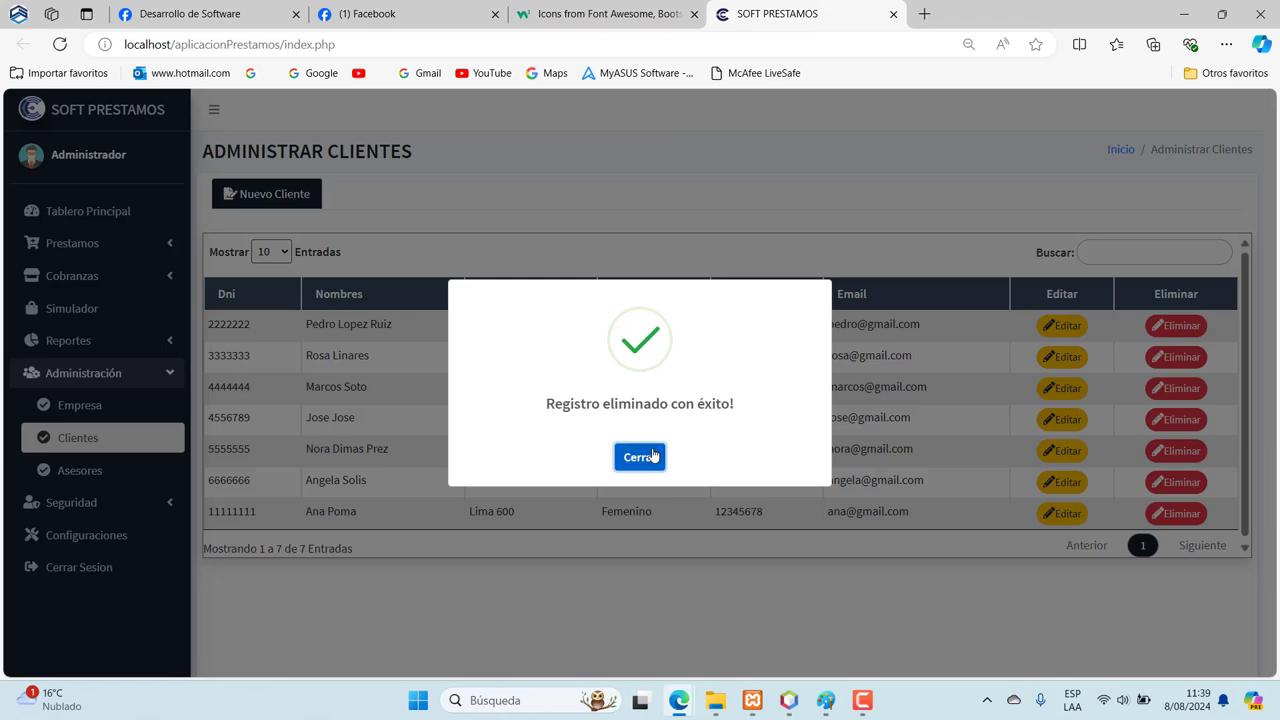
pyautogui.click(652, 456)
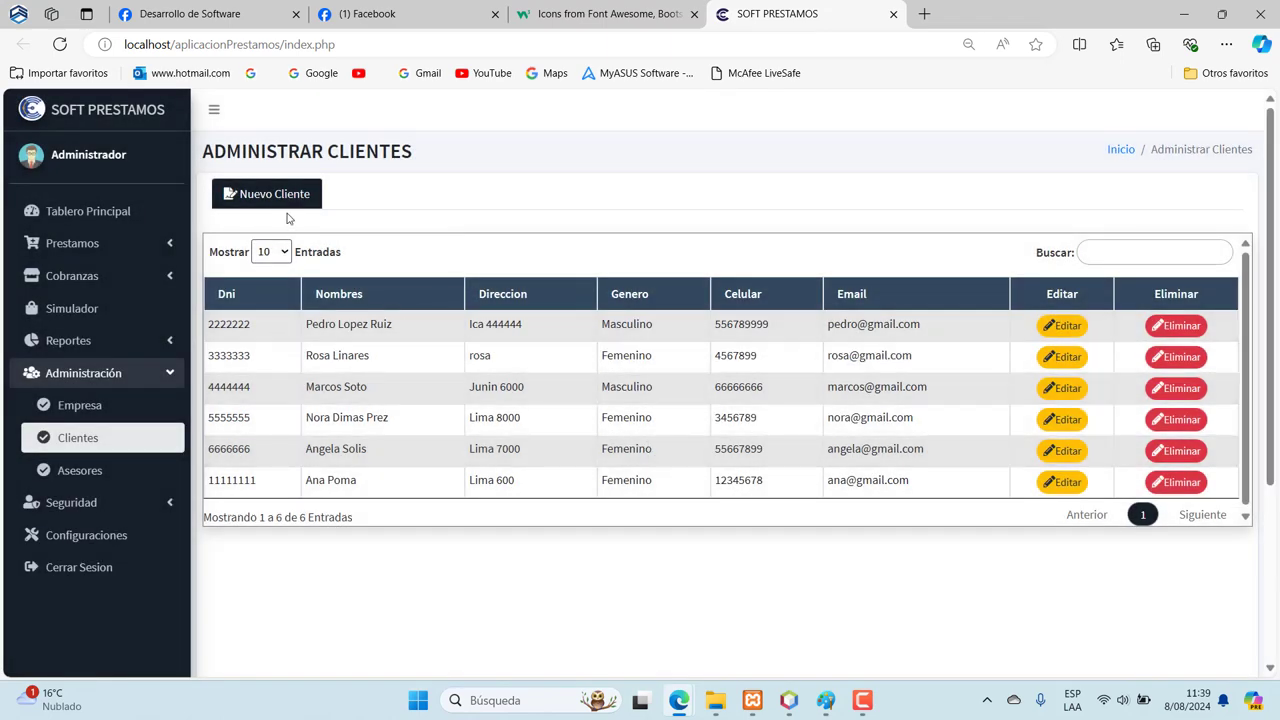
# - Register a seventh client with ID, name, Lima address, phone and e-mail, and save
pyautogui.click(275, 194)
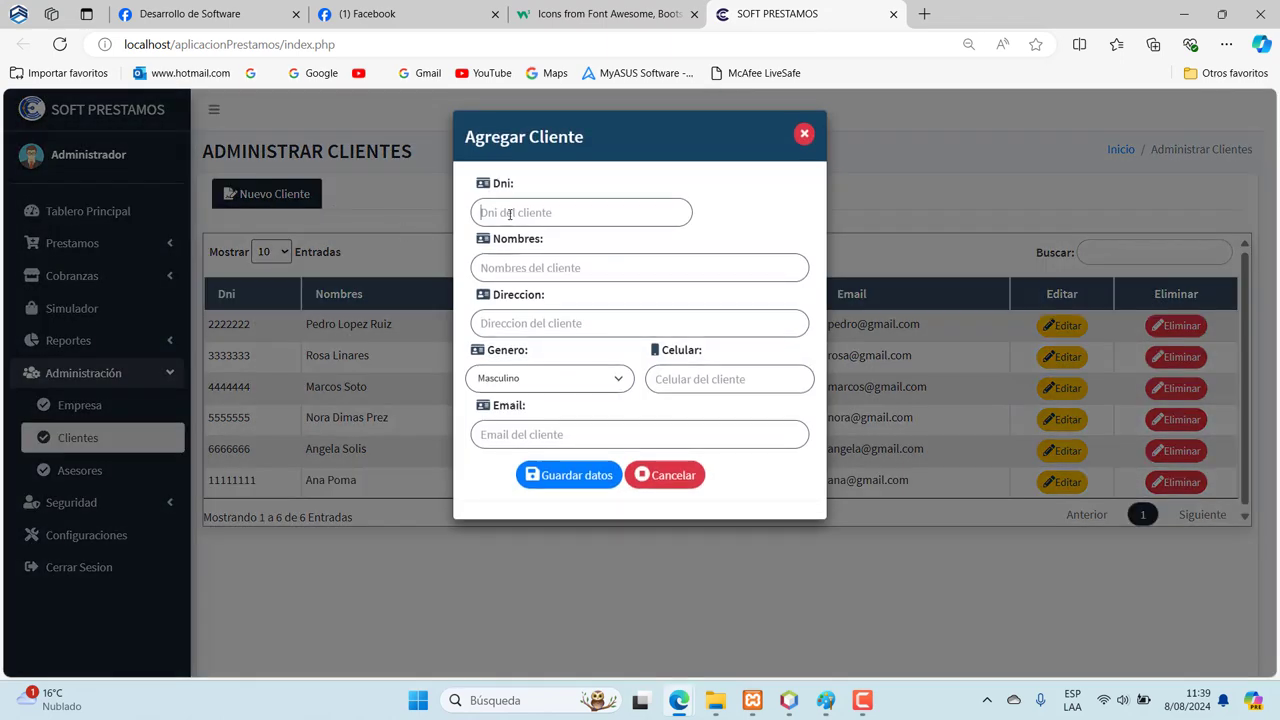
pyautogui.write('88')
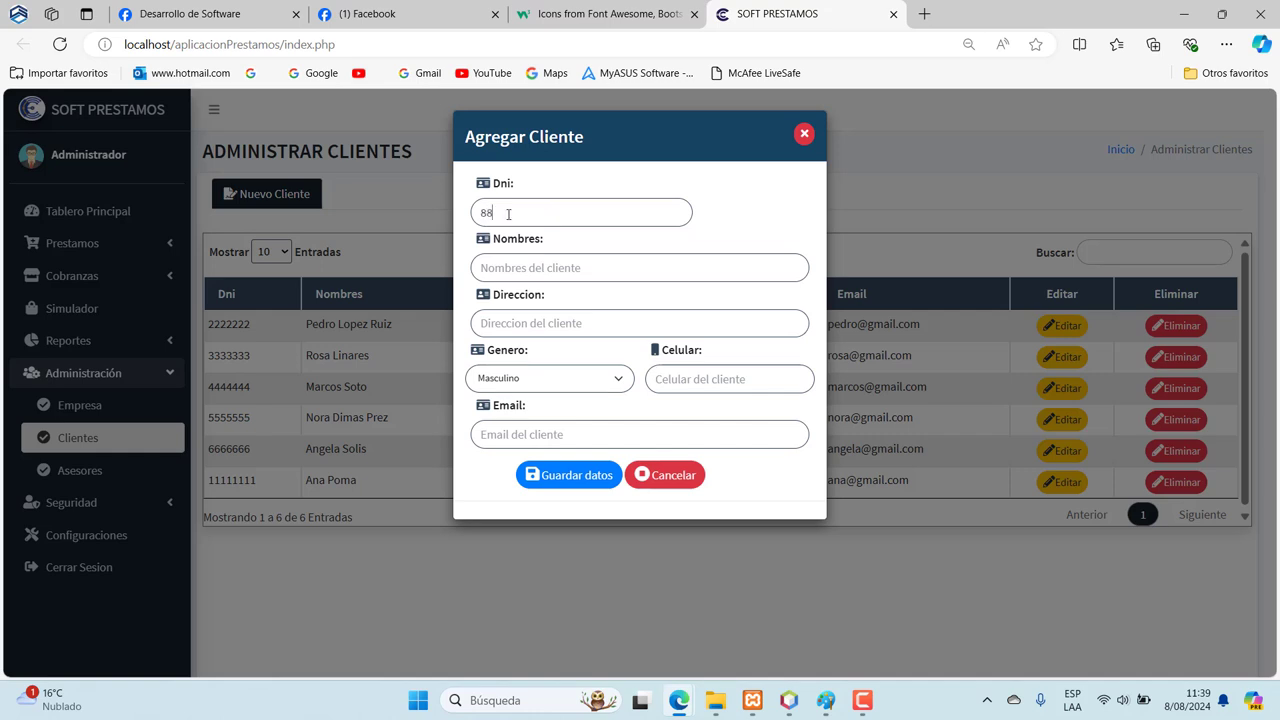
pyautogui.write('88')
pyautogui.write('8')
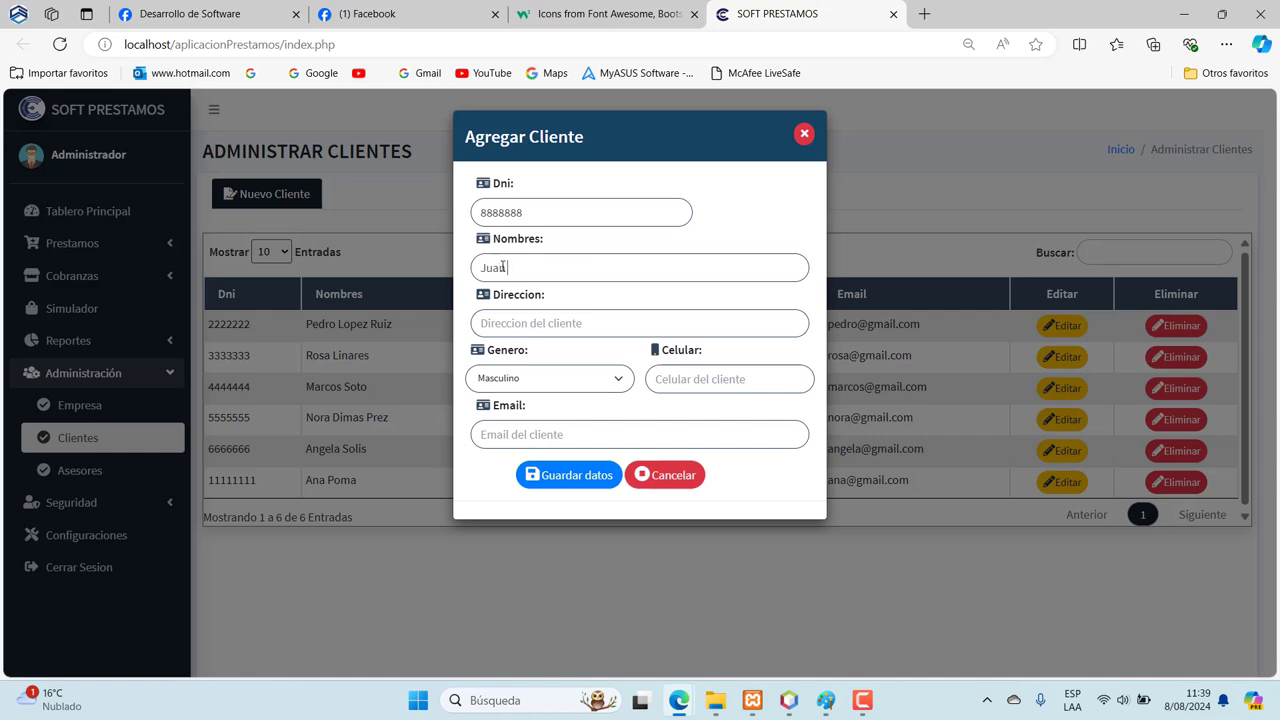
pyautogui.click(527, 333)
pyautogui.write('Lima 7000')
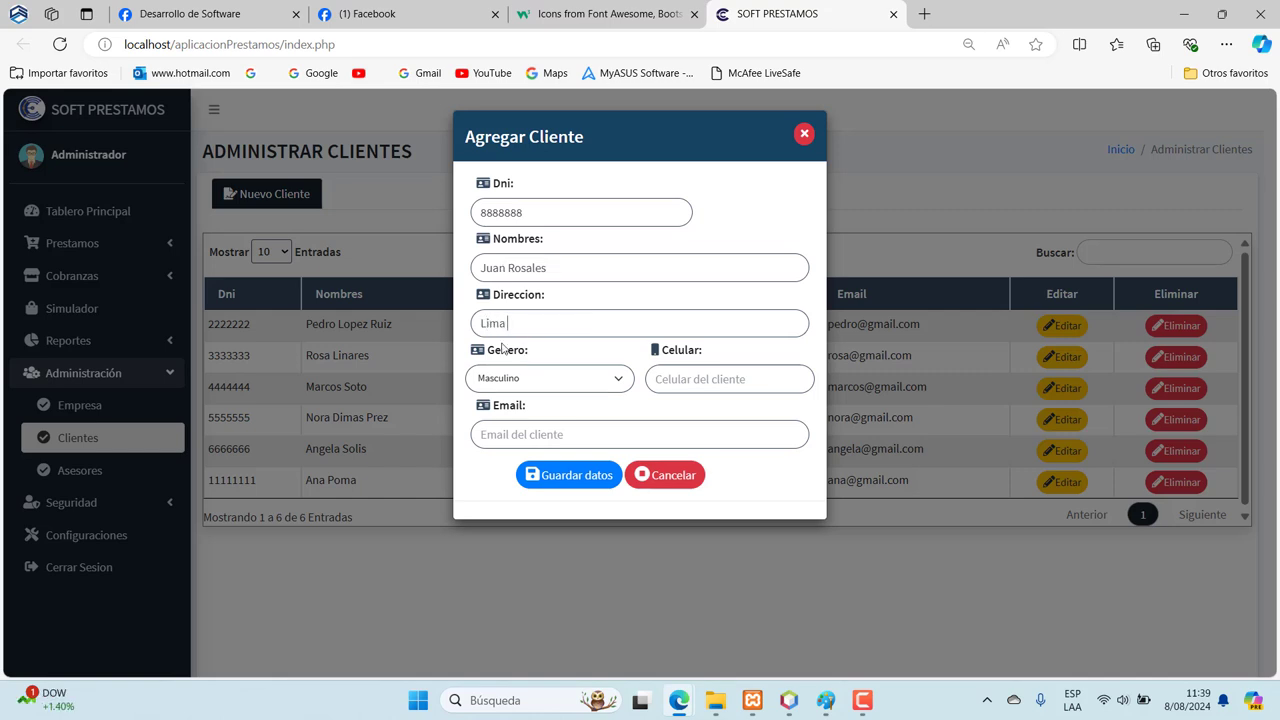
pyautogui.click(664, 379)
pyautogui.write('4')
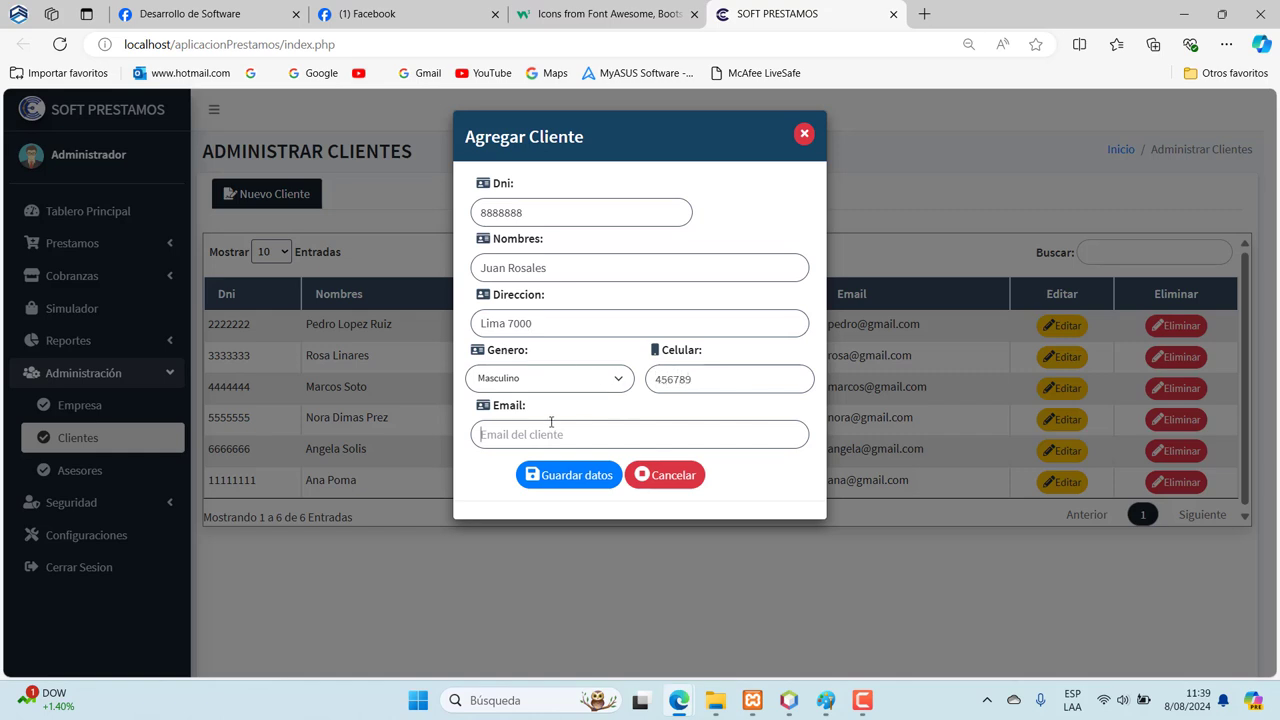
pyautogui.write('juan')
pyautogui.write('@gma')
pyautogui.write('m')
pyautogui.click(568, 475)
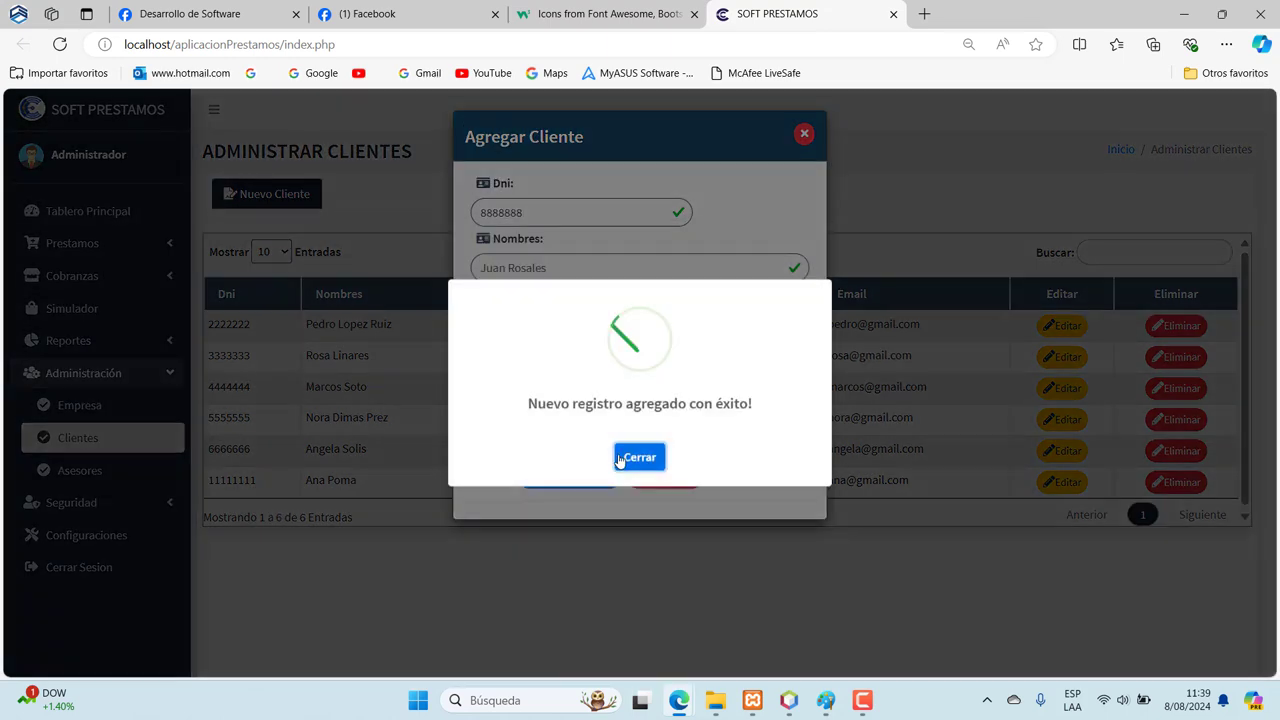
pyautogui.click(619, 455)
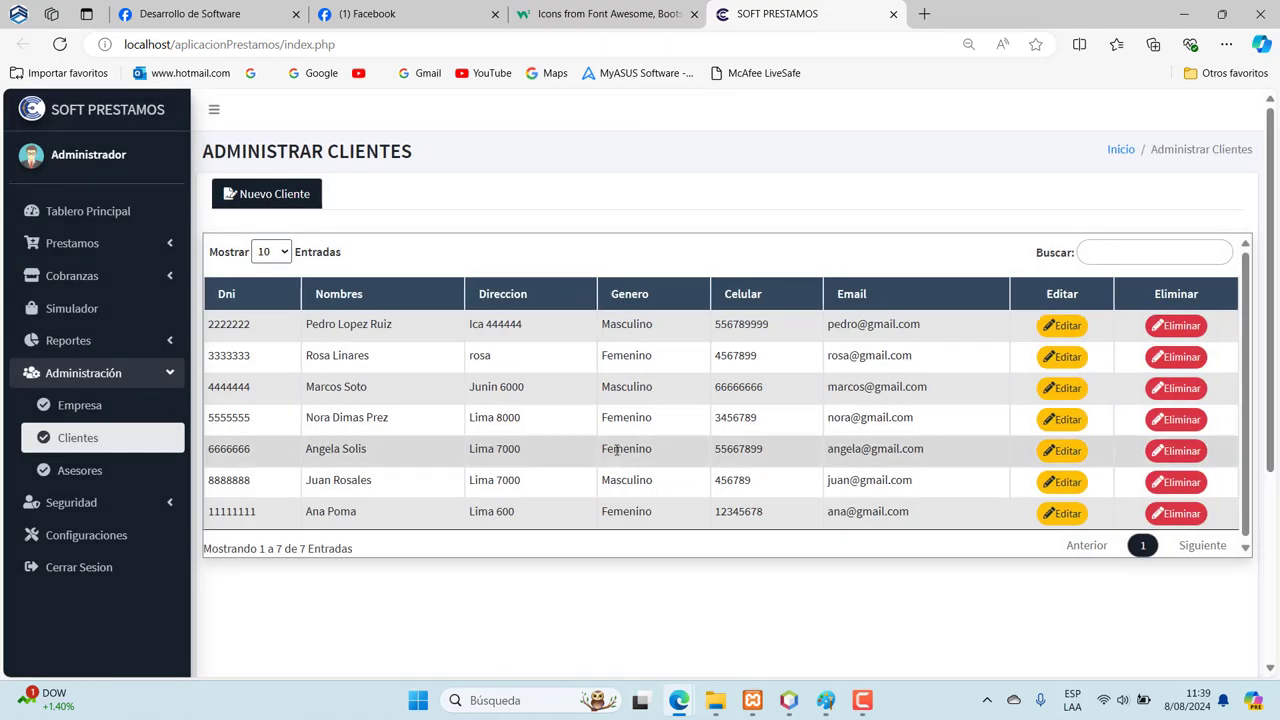
pyautogui.click(1105, 254)
pyautogui.write('4')
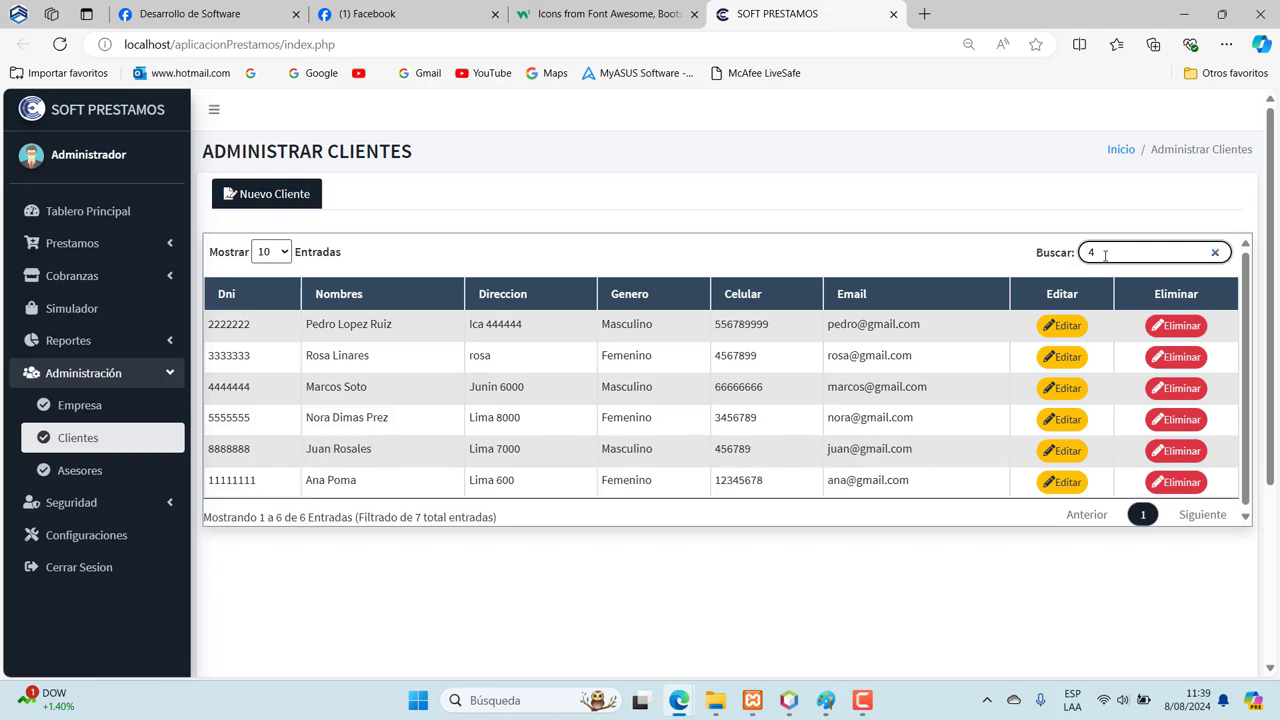
pyautogui.write('44')
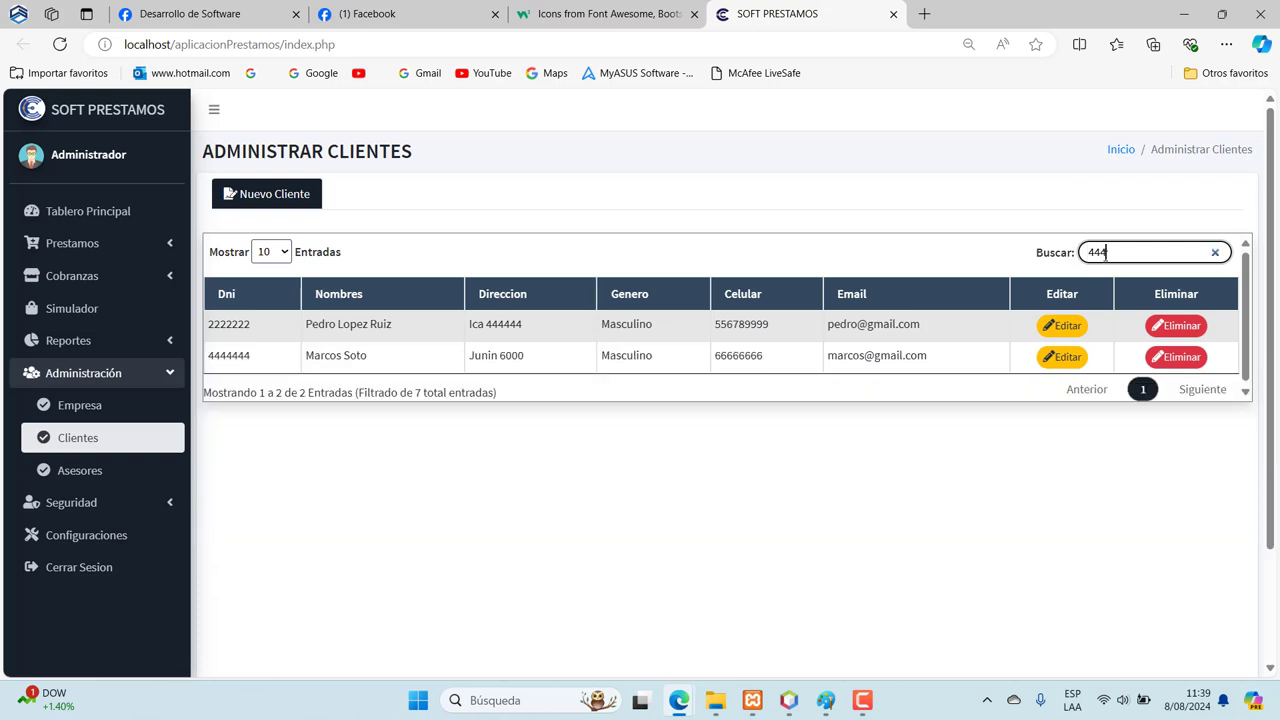
pyautogui.write('444')
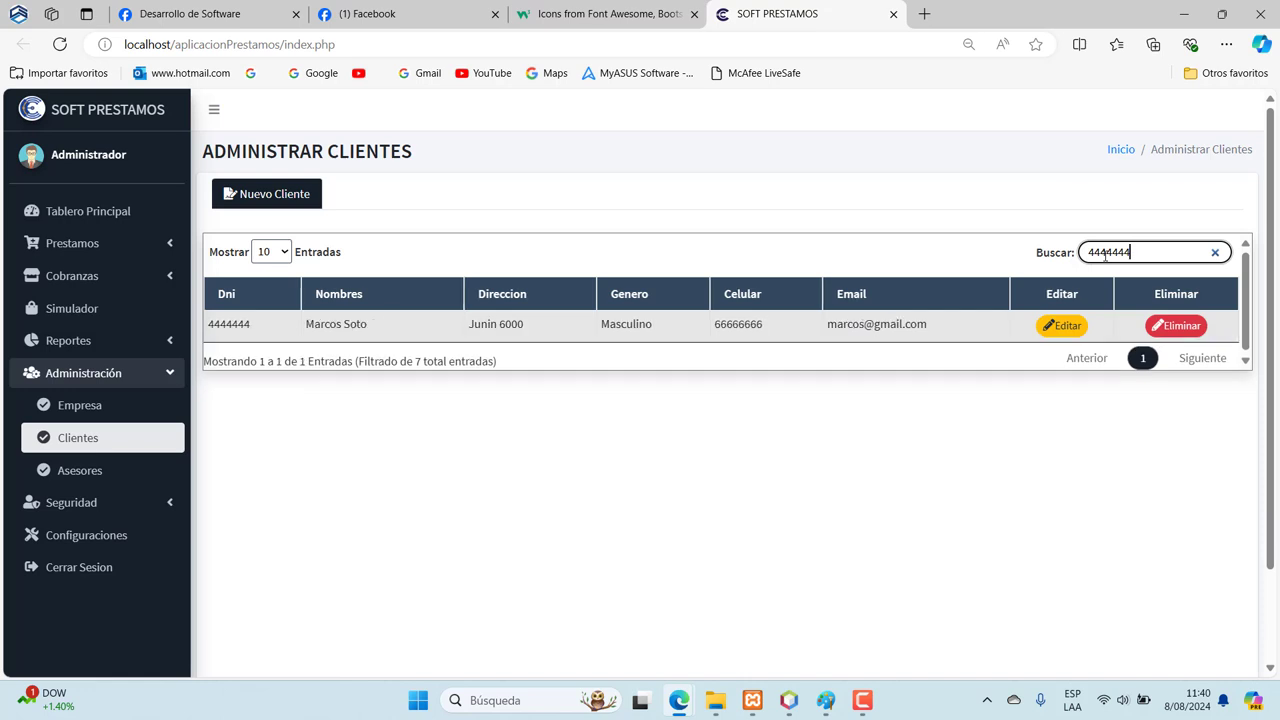
pyautogui.press('BackSpace')
pyautogui.press('BackSpace')
pyautogui.press('BackSpace')
pyautogui.press('BackSpace')
pyautogui.press('BackSpace')
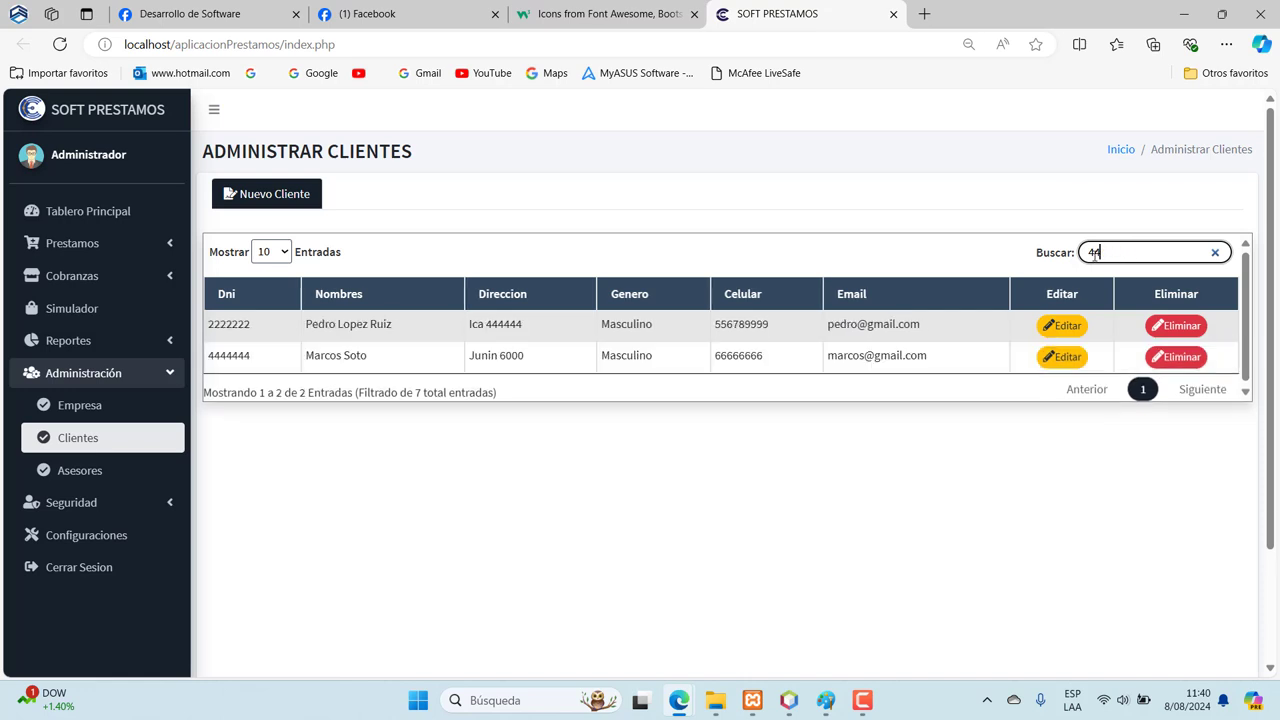
pyautogui.press('BackSpace')
pyautogui.press('BackSpace')
pyautogui.write('R')
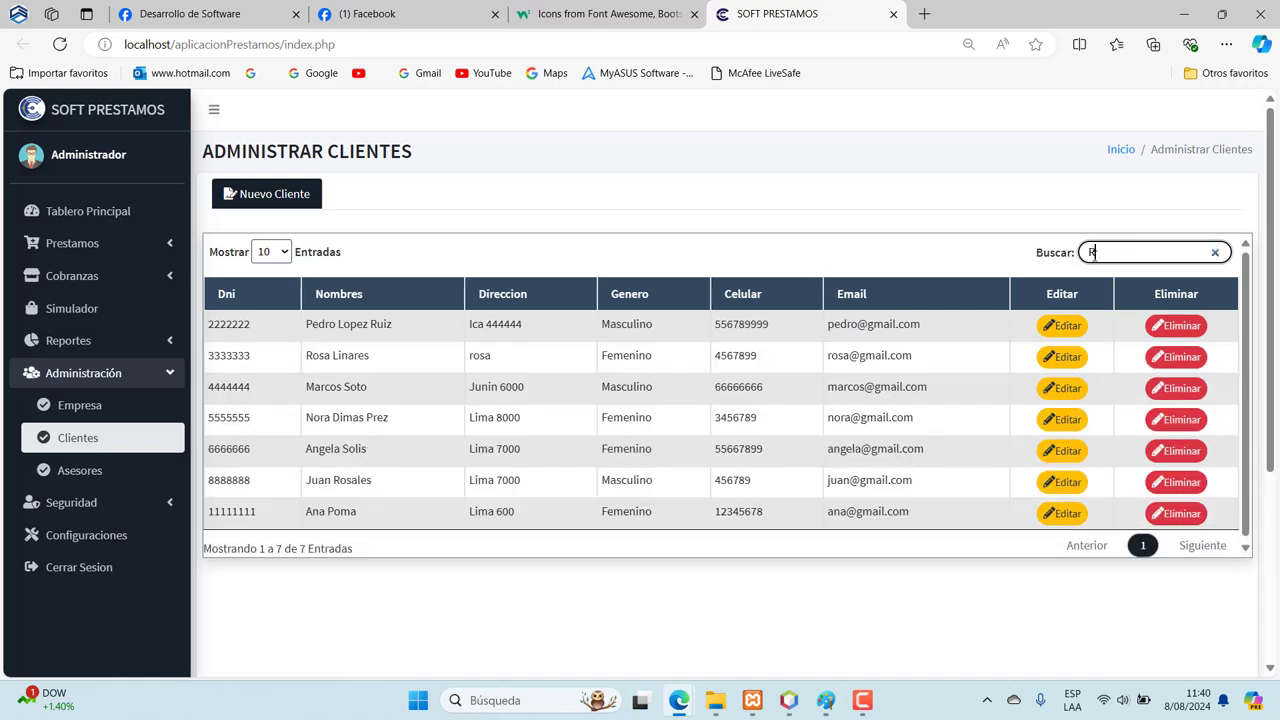
pyautogui.write('os')
pyautogui.press('BackSpace')
pyautogui.press('BackSpace')
pyautogui.press('BackSpace')
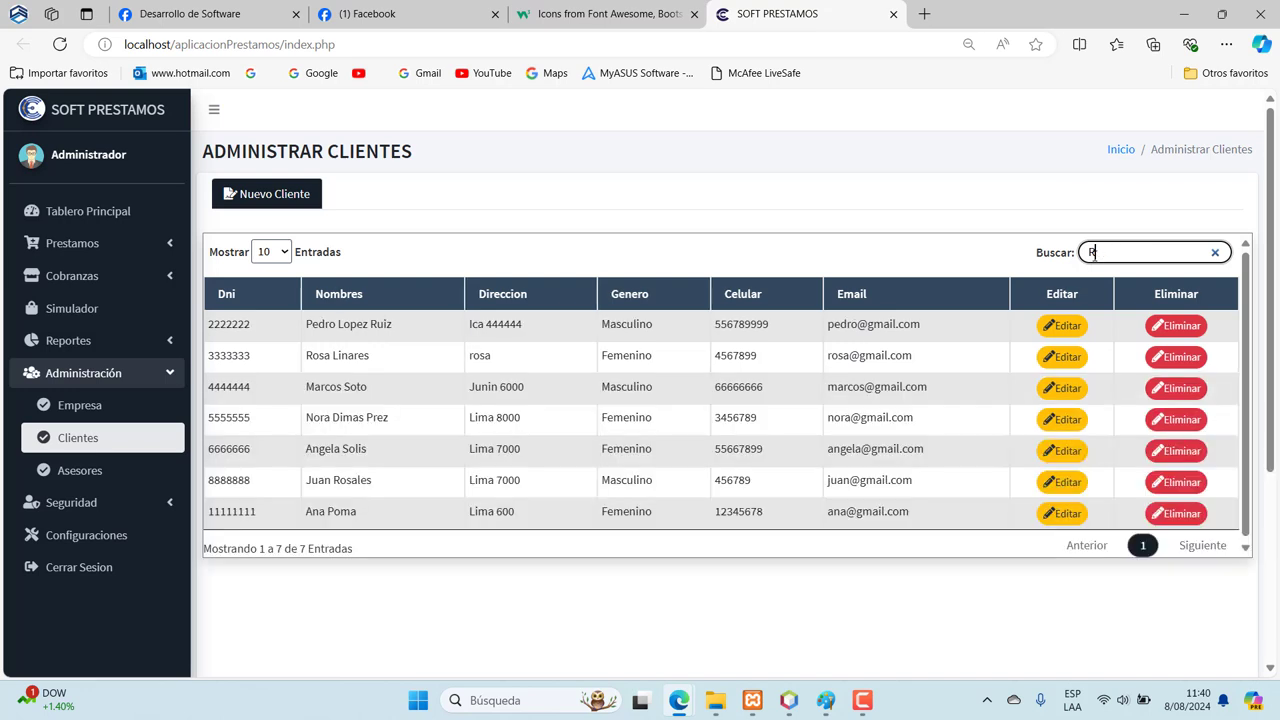